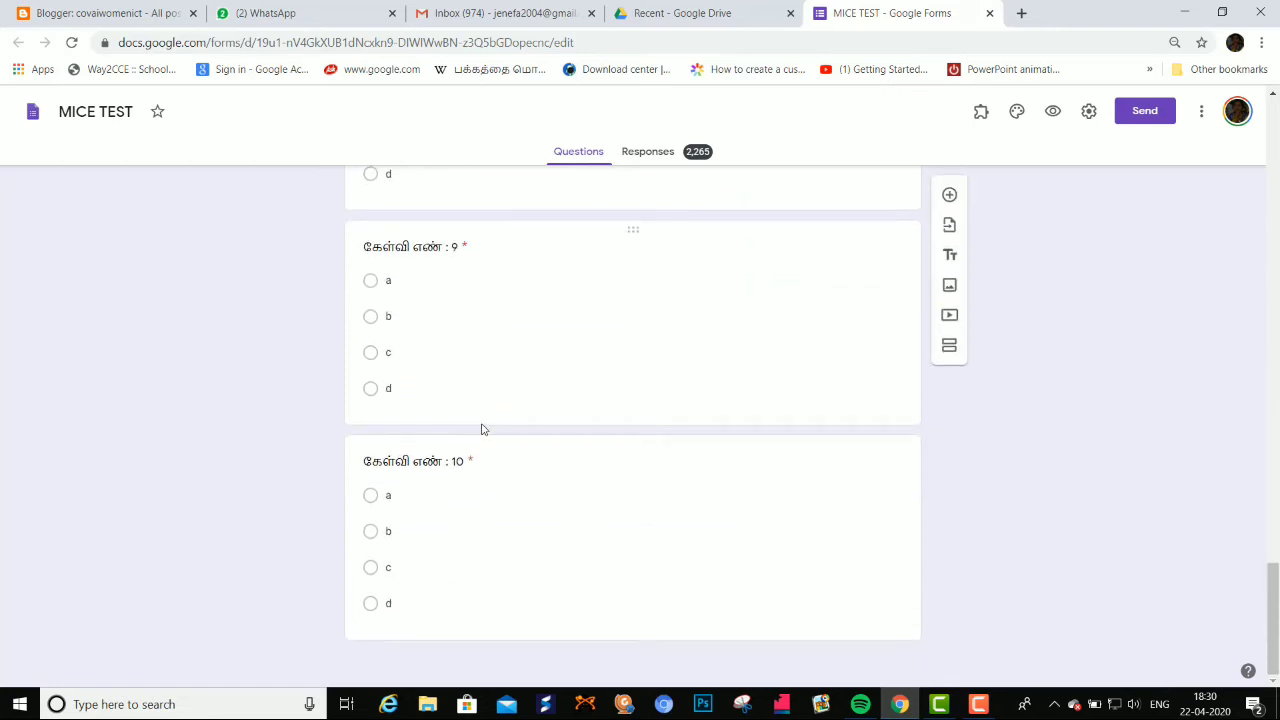
Review the MICE TEST form's questions and the summary of its collected responses.
{"action": "scroll", "coordinate": [508, 390], "scroll_direction": "up", "scroll_amount": 20}
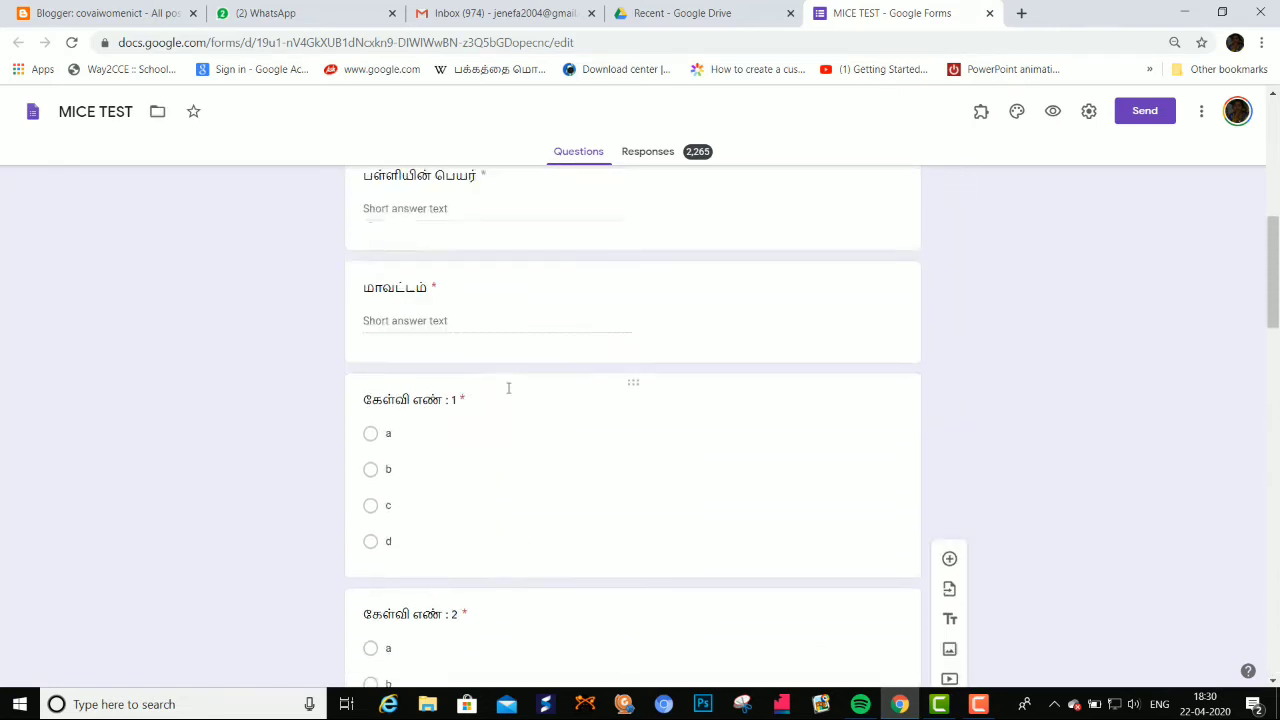
{"action": "scroll", "coordinate": [508, 390], "scroll_direction": "up", "scroll_amount": 4}
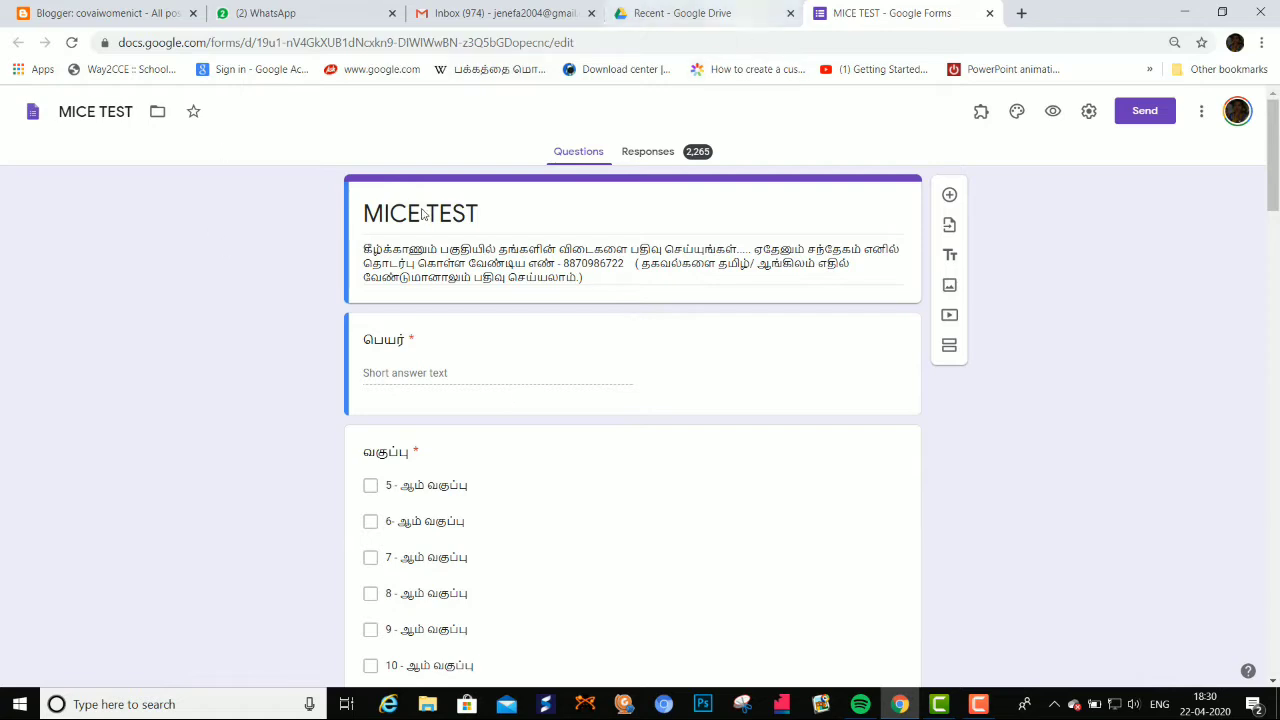
{"action": "left_click", "coordinate": [649, 156]}
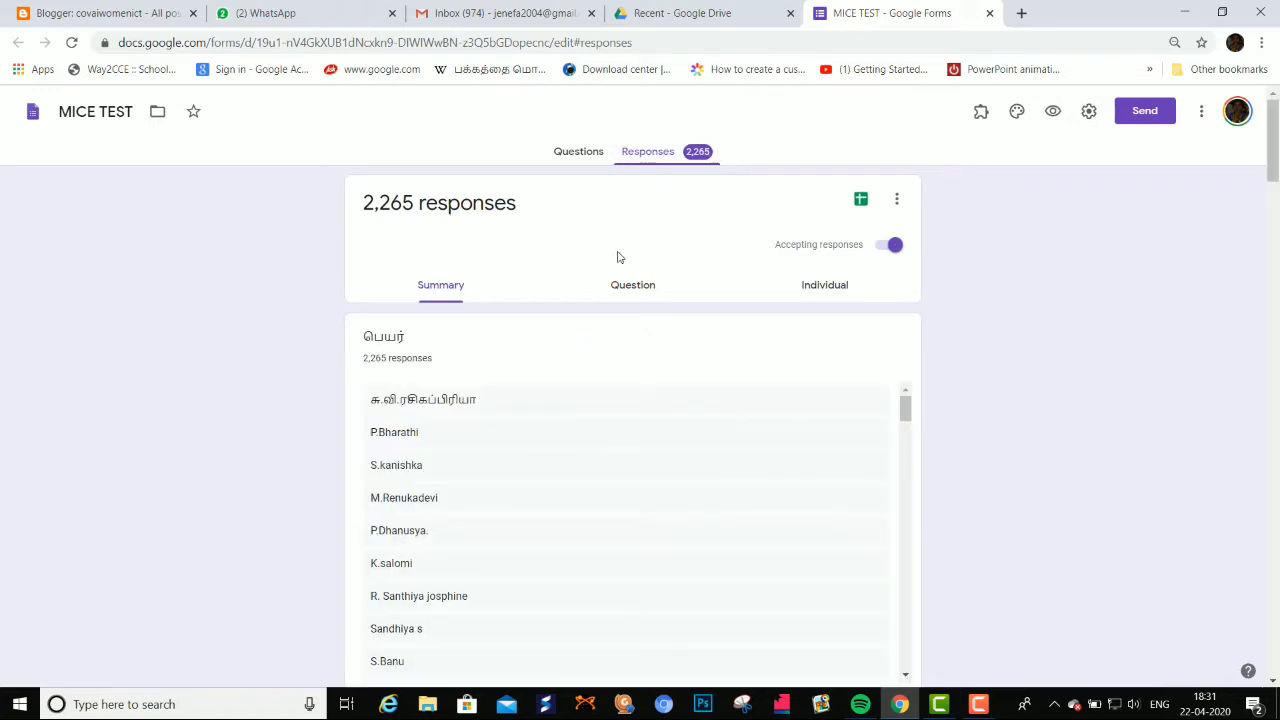
{"action": "scroll", "coordinate": [531, 300], "scroll_direction": "down", "scroll_amount": 4}
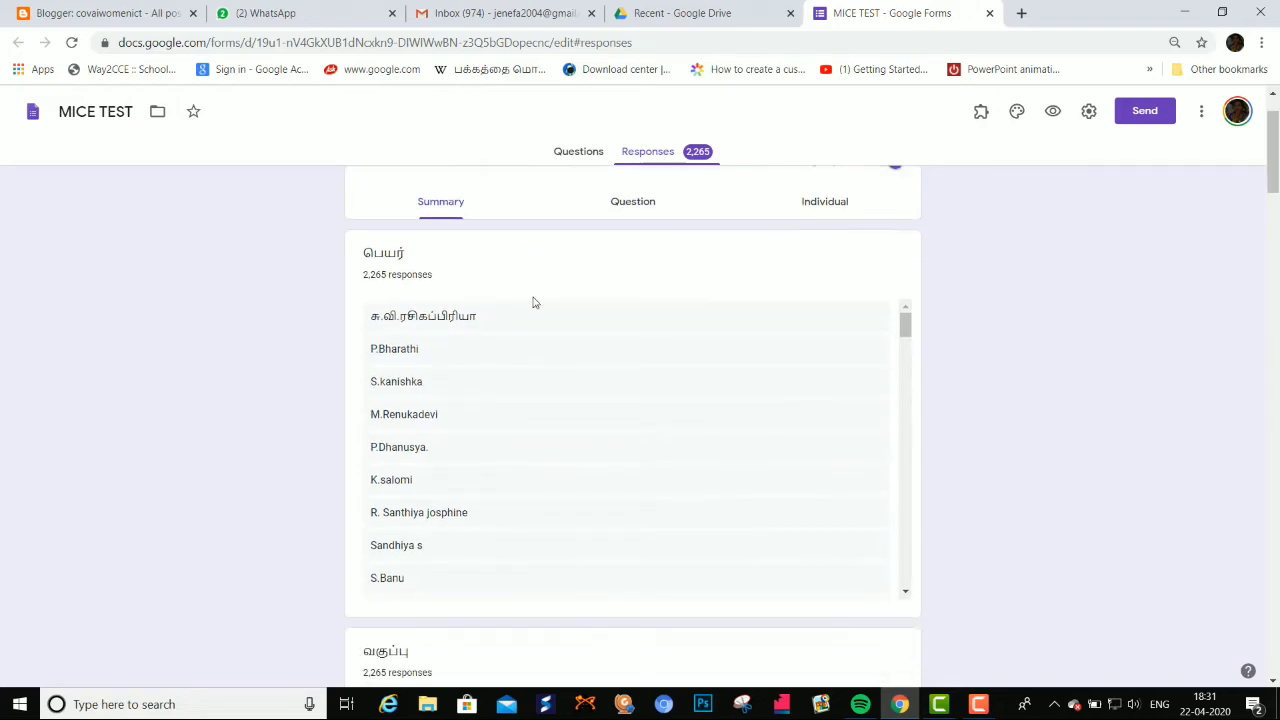
{"action": "scroll", "coordinate": [531, 304], "scroll_direction": "down", "scroll_amount": 5}
{"action": "scroll", "coordinate": [531, 304], "scroll_direction": "up", "scroll_amount": 9}
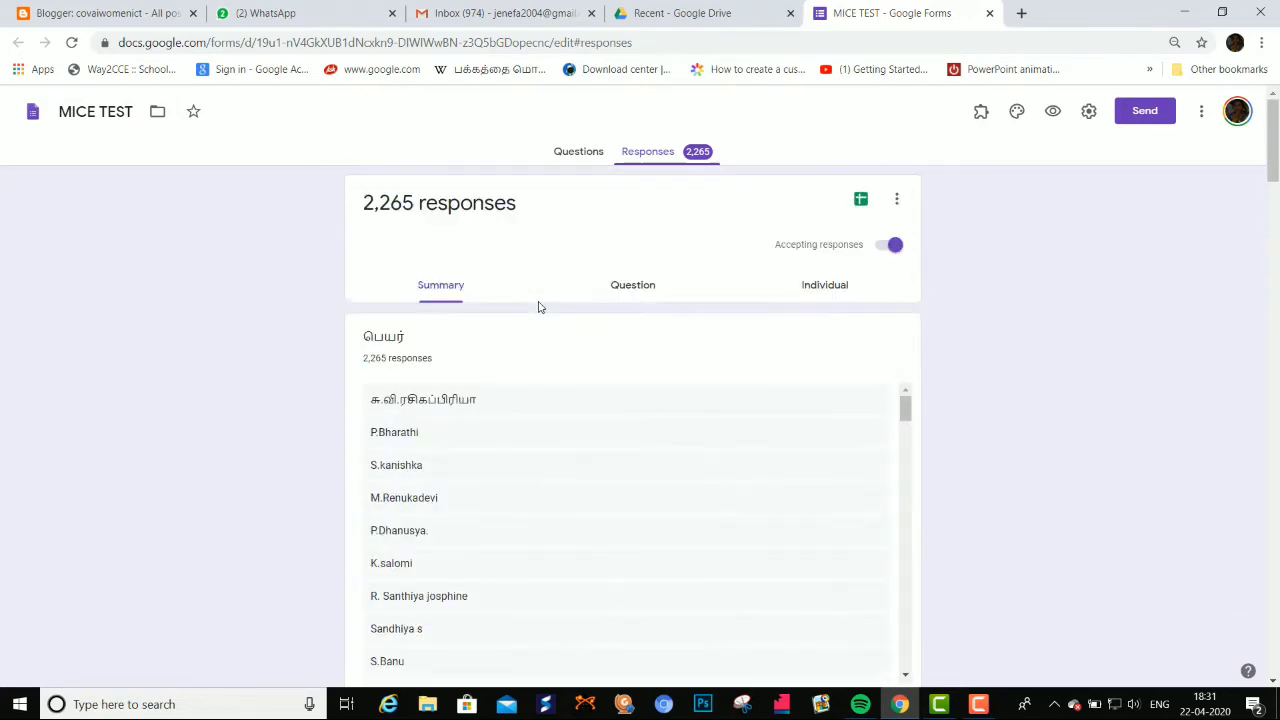
View the MICE TEST responses by question and by individual, and open the linked response spreadsheet.
{"action": "left_click", "coordinate": [636, 285]}
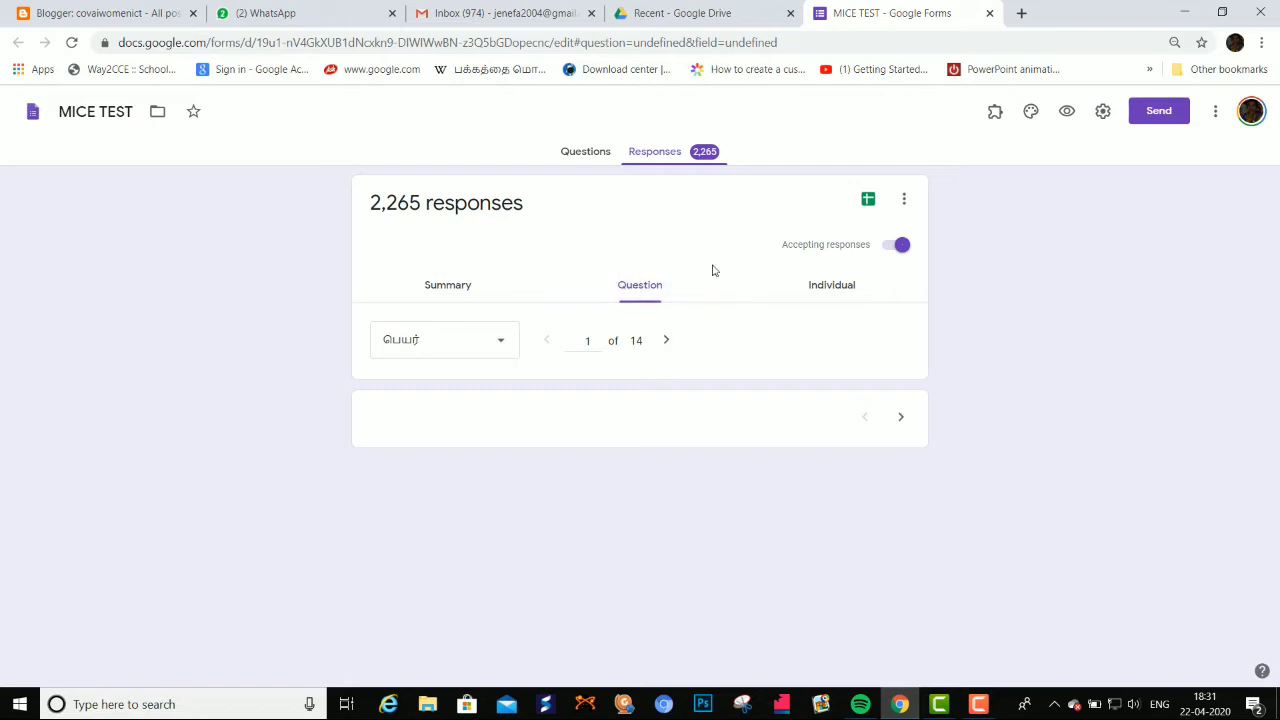
{"action": "left_click", "coordinate": [830, 288]}
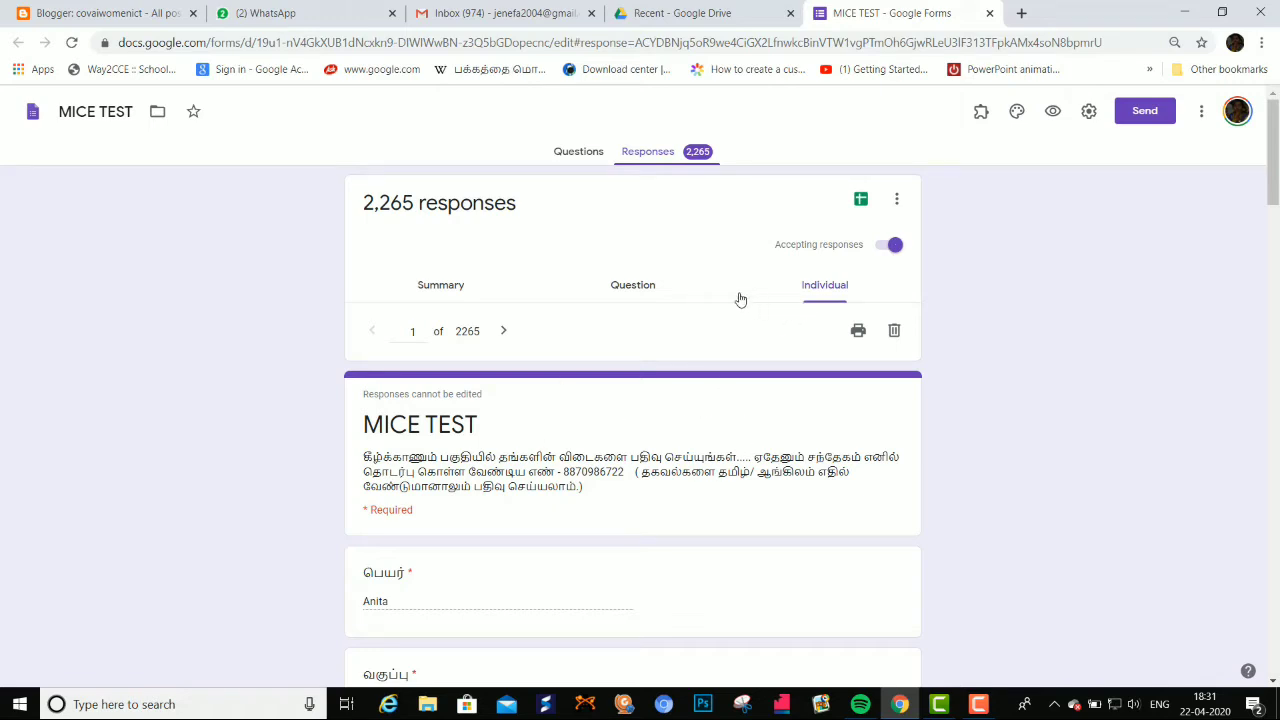
{"action": "left_click", "coordinate": [862, 201]}
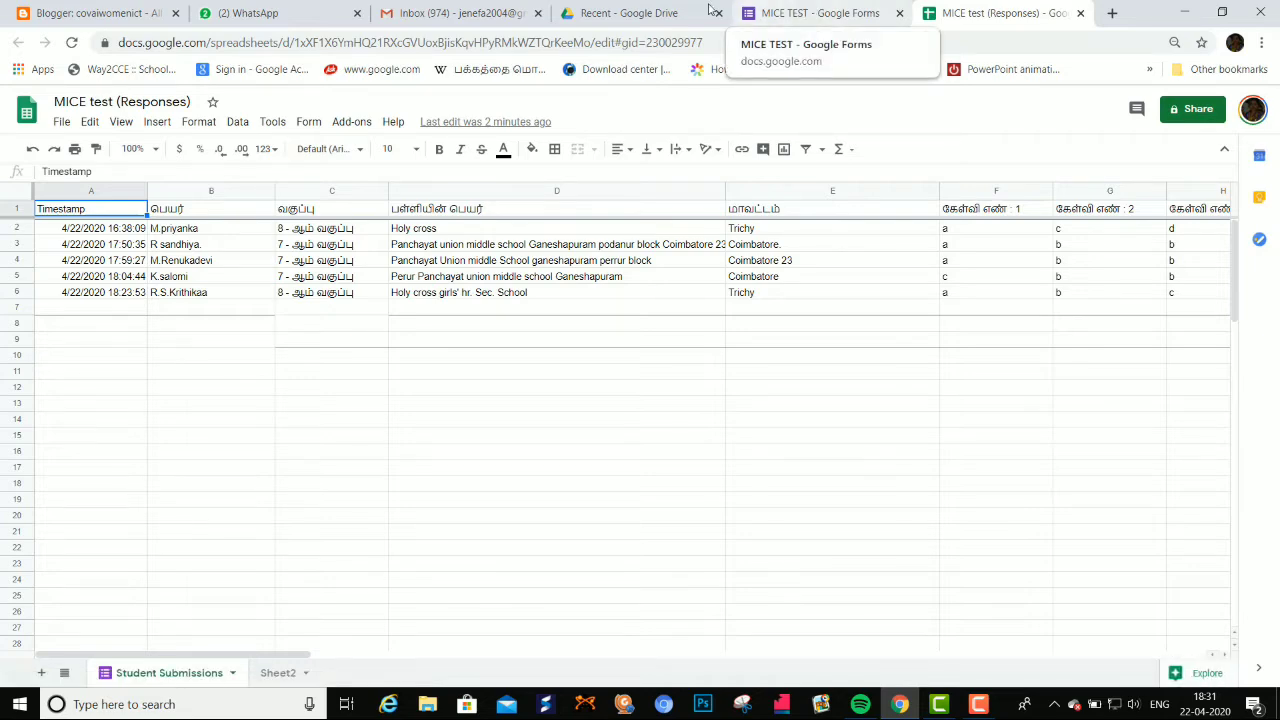
Open the form named Demo form from the recent files in Google Drive.
{"action": "left_click", "coordinate": [636, 12]}
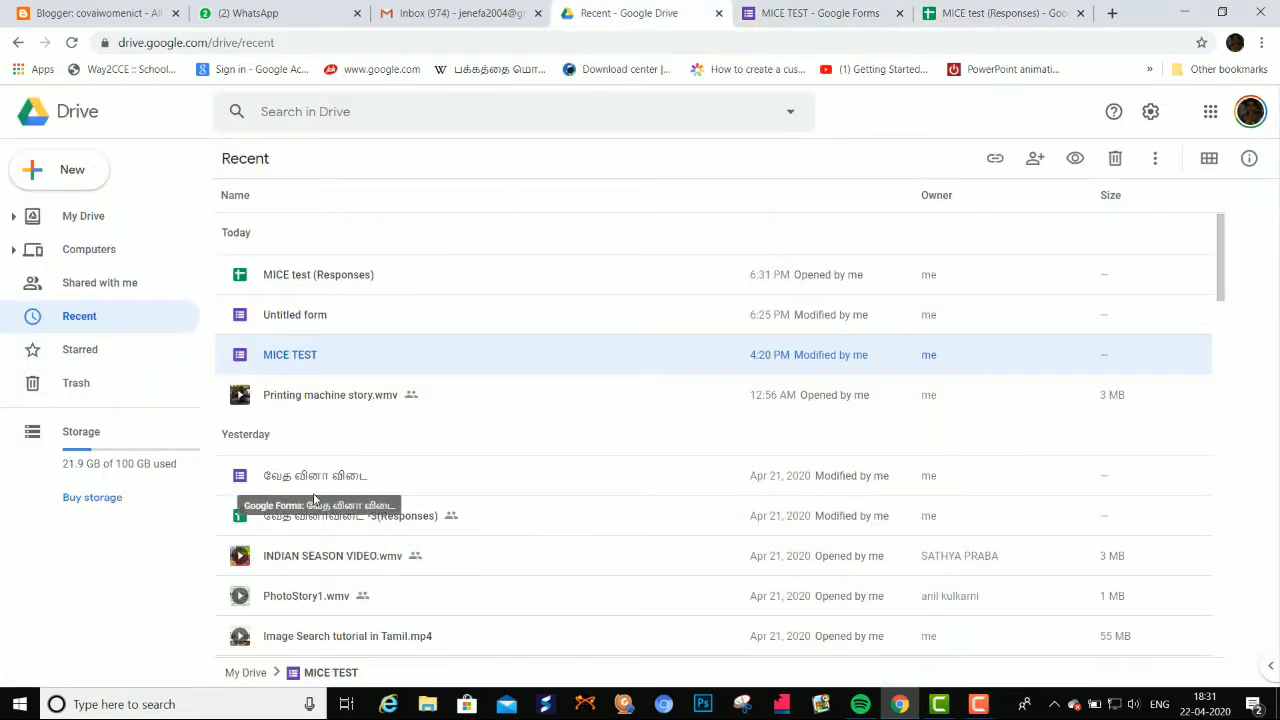
{"action": "scroll", "coordinate": [245, 500], "scroll_direction": "down", "scroll_amount": 5}
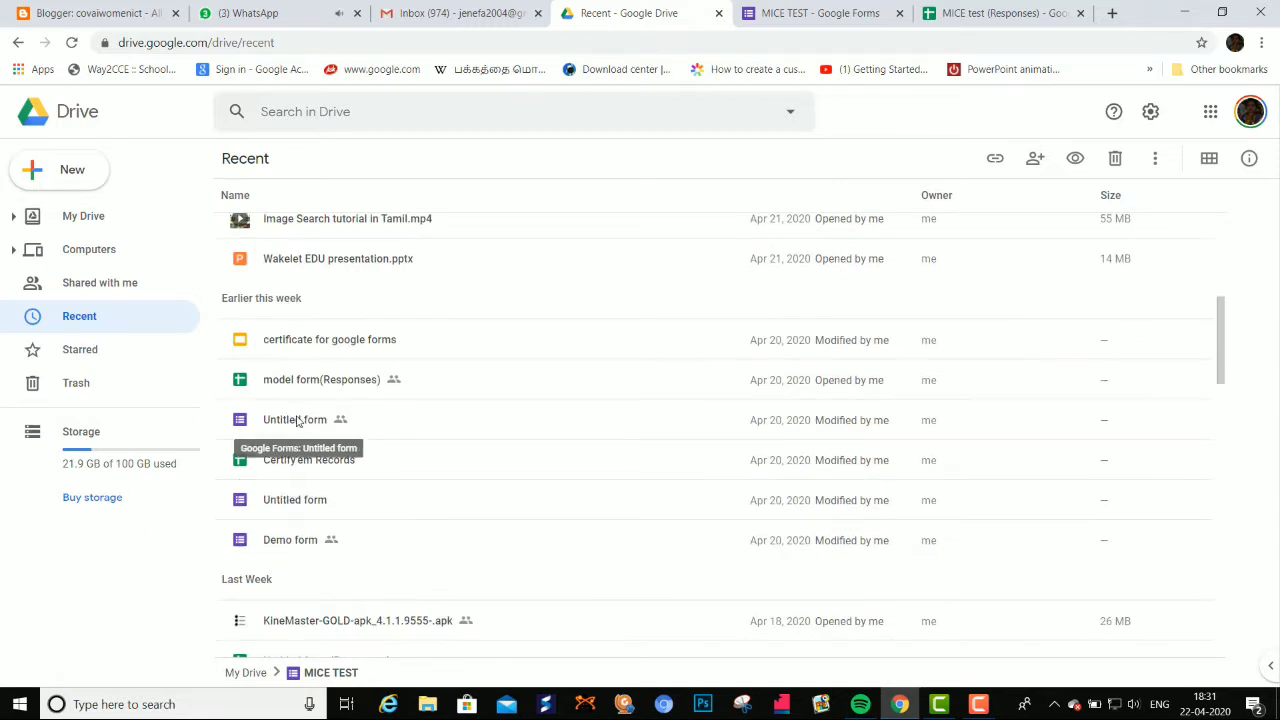
{"action": "left_click", "coordinate": [297, 421]}
{"action": "left_click", "coordinate": [293, 505]}
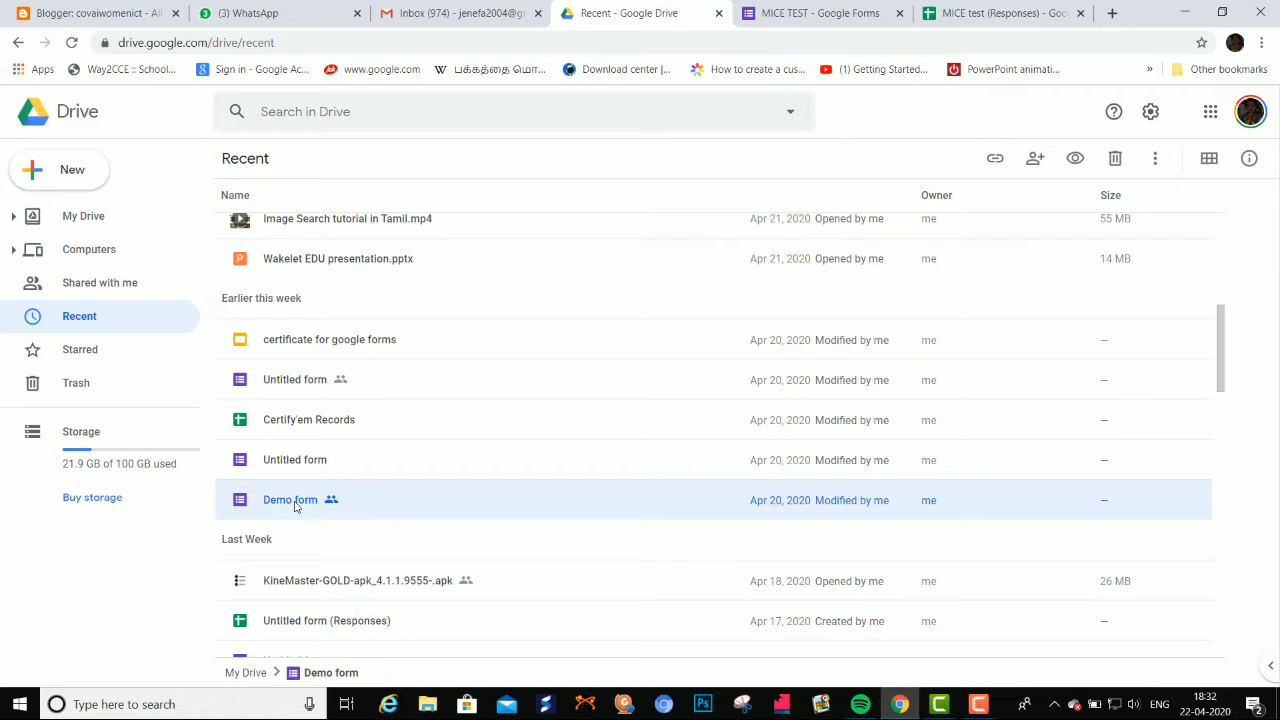
{"action": "double_click", "coordinate": [296, 505]}
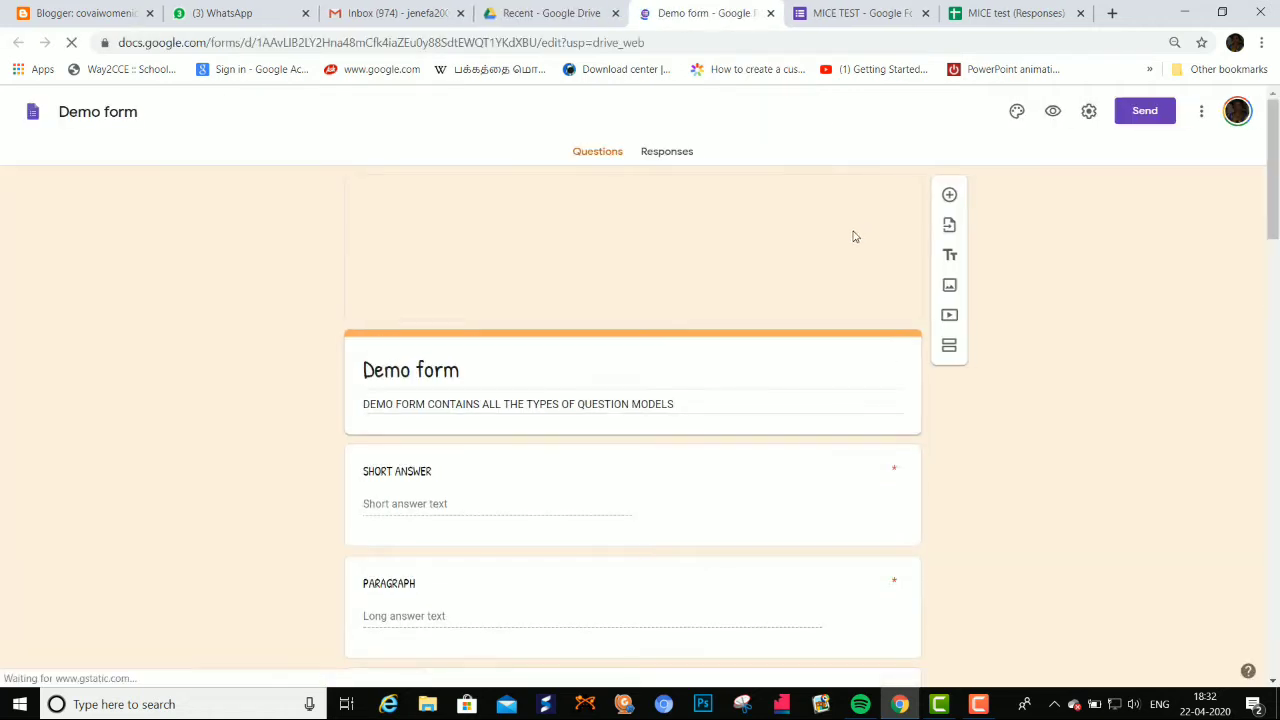
Create a new spreadsheet named Demo form (Responses) as the destination for the Demo form's responses.
{"action": "left_click", "coordinate": [658, 152]}
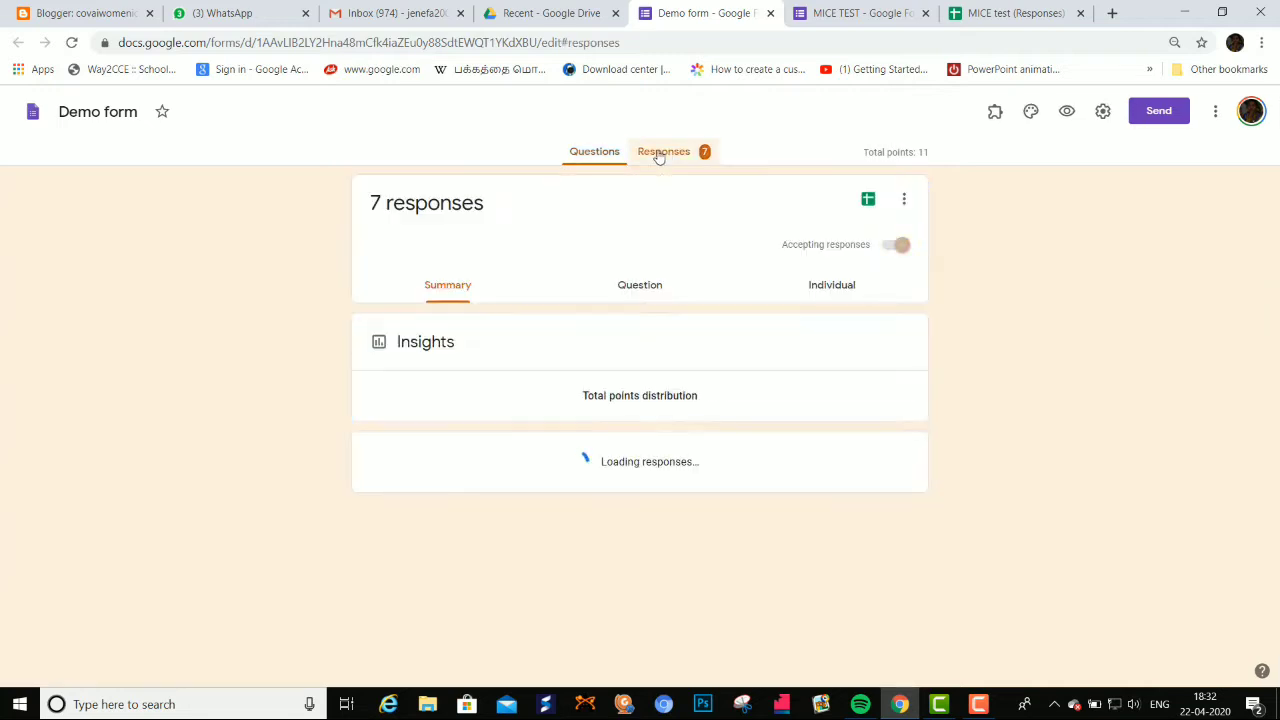
{"action": "left_click", "coordinate": [864, 204]}
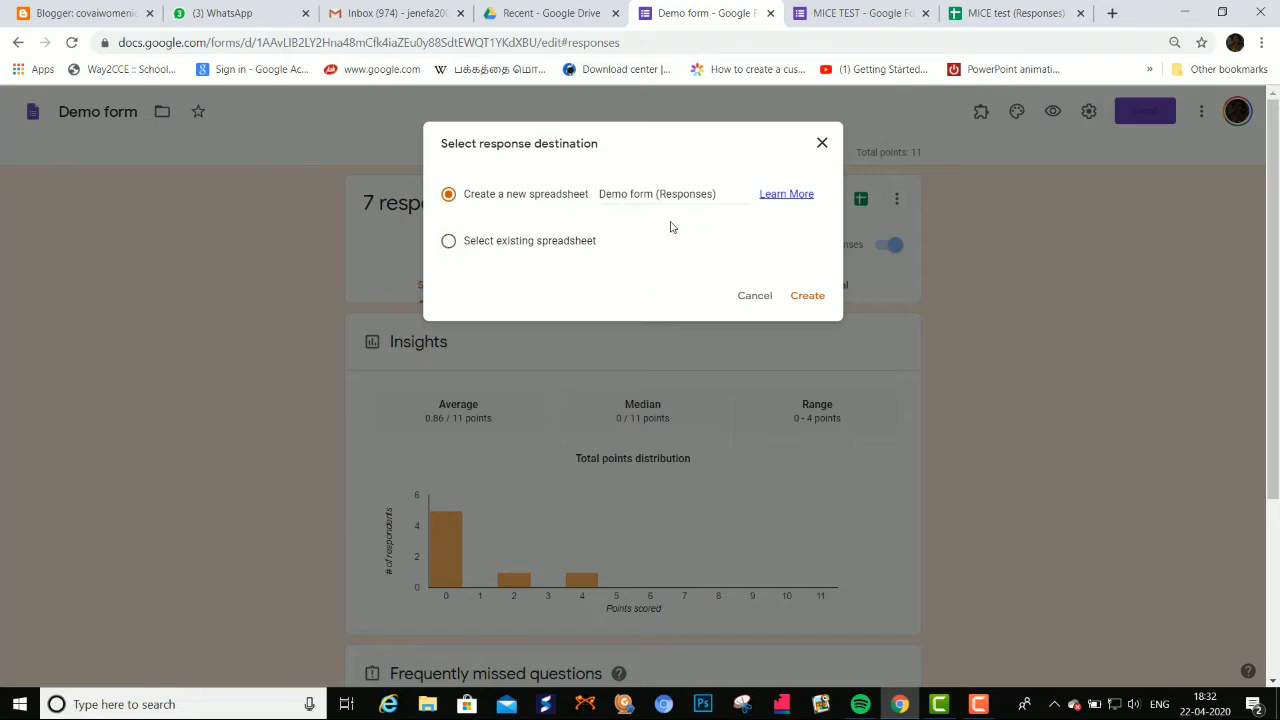
{"action": "left_click", "coordinate": [807, 300]}
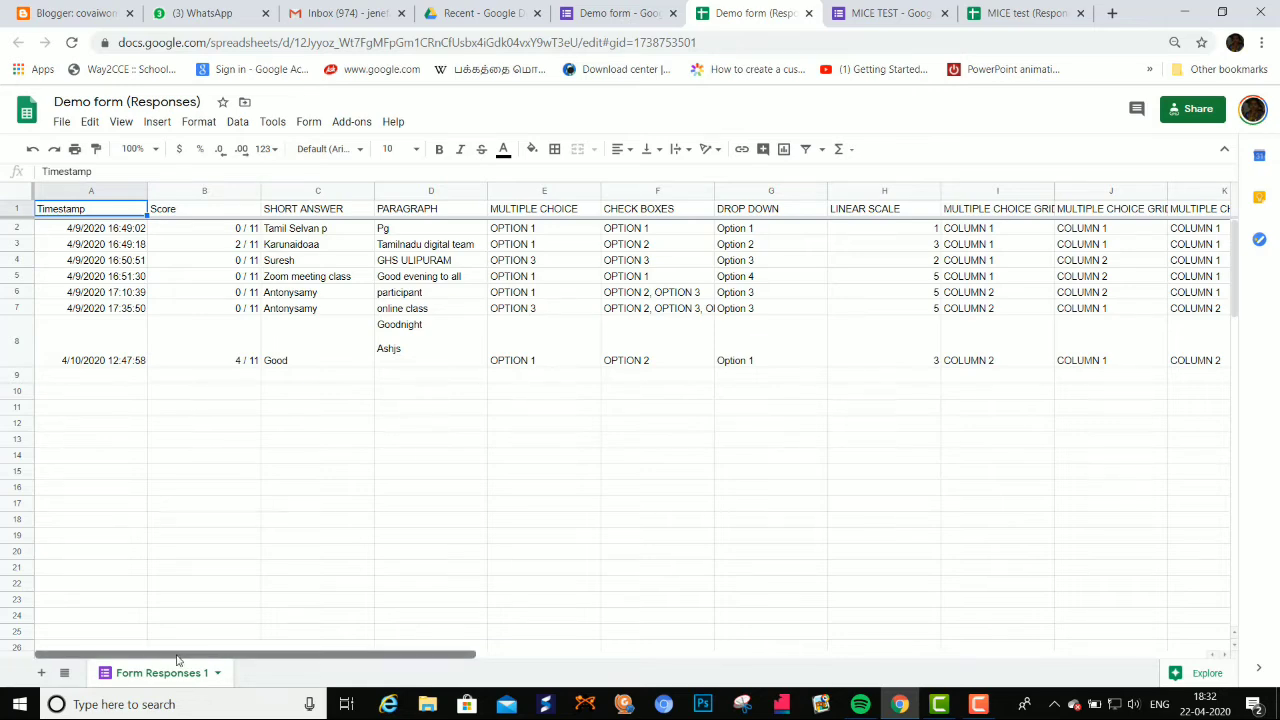
{"action": "mouse_move", "coordinate": [177, 660]}
{"action": "left_mouse_down"}
{"action": "mouse_move", "coordinate": [900, 660]}
{"action": "mouse_move", "coordinate": [178, 660]}
{"action": "left_mouse_up"}
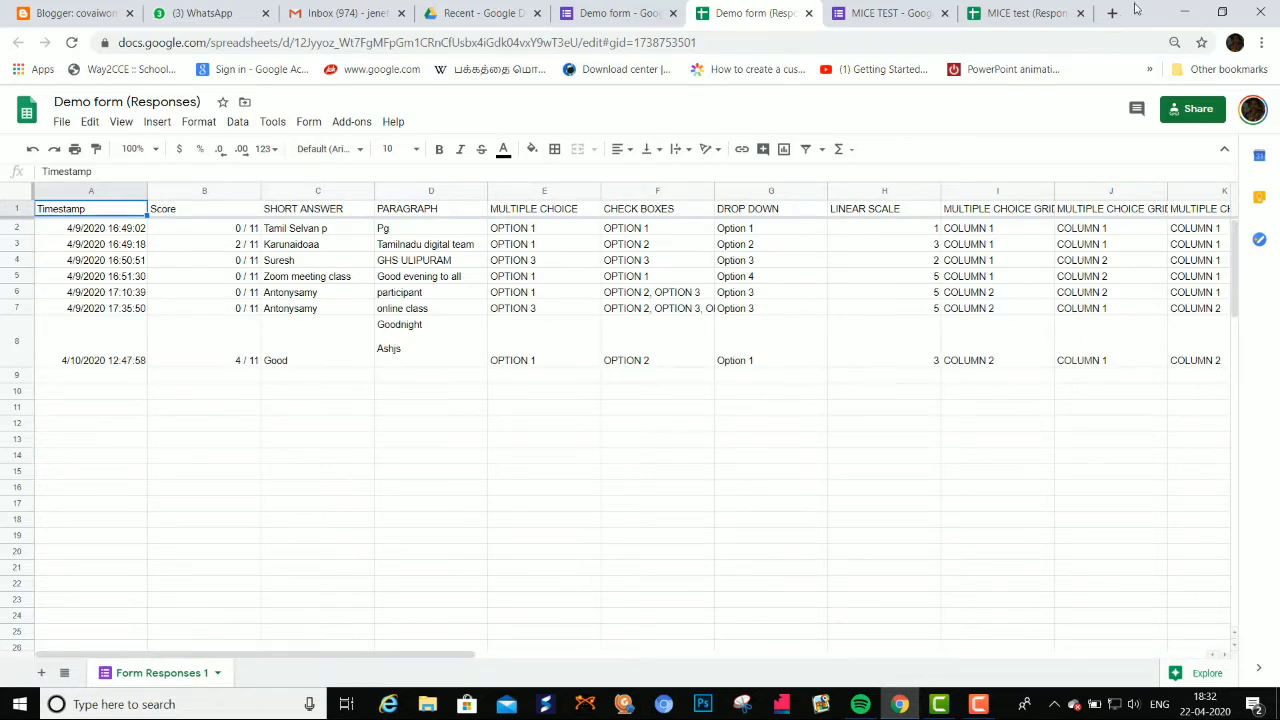
Return to the MICE test (Responses) spreadsheet and open the marketplace for getting add-ons.
{"action": "left_click", "coordinate": [876, 13]}
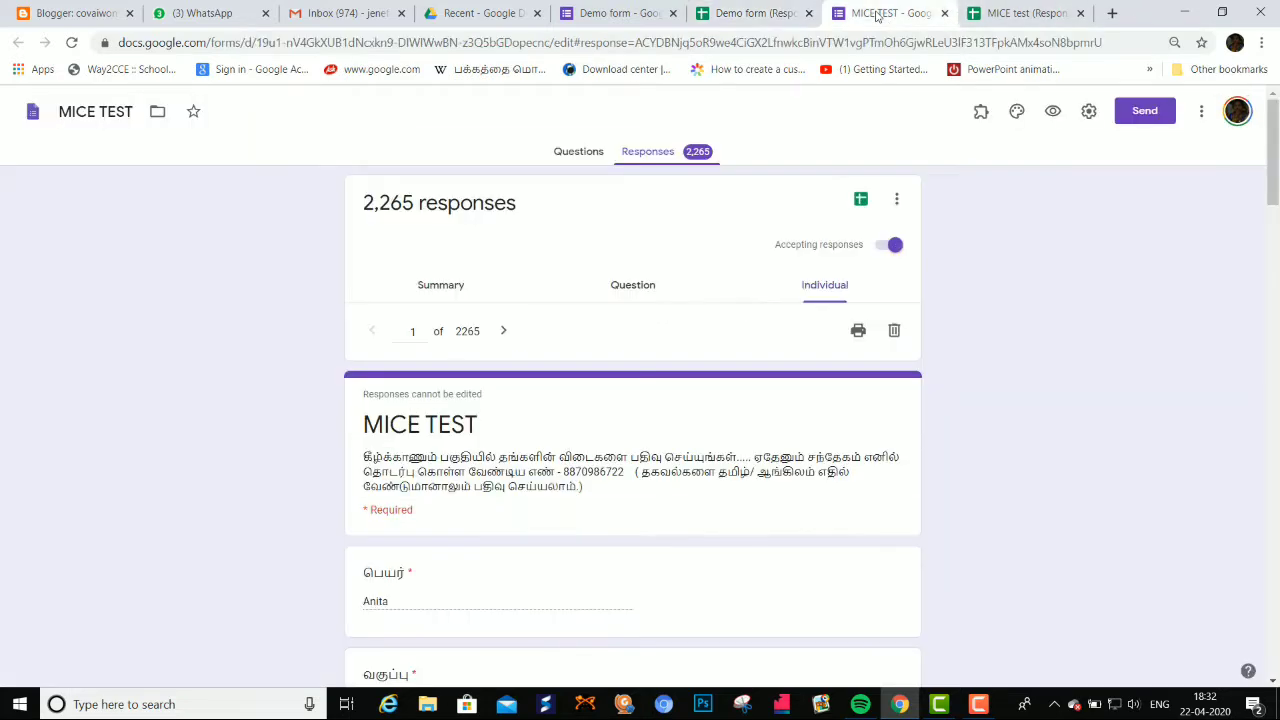
{"action": "key", "text": "ctrl+Tab"}
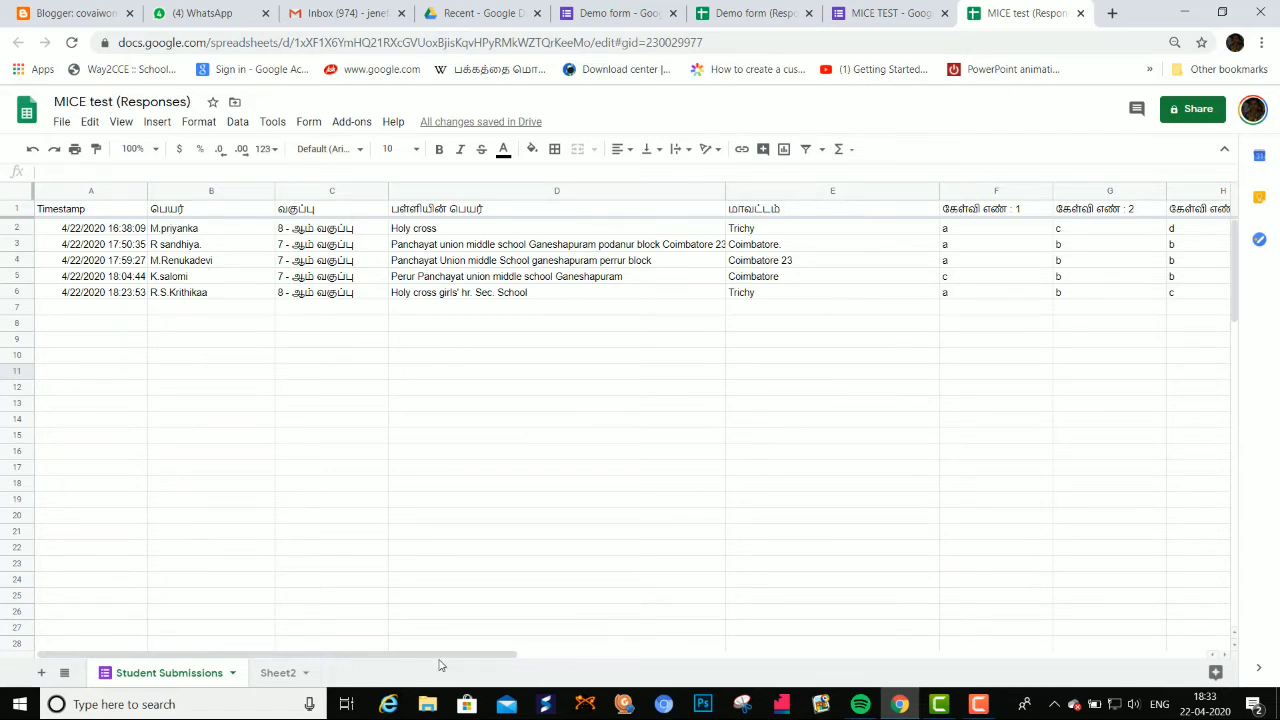
{"action": "left_click_drag", "start_coordinate": [439, 665], "coordinate": [323, 663]}
{"action": "left_click", "coordinate": [352, 122]}
{"action": "left_click", "coordinate": [378, 224]}
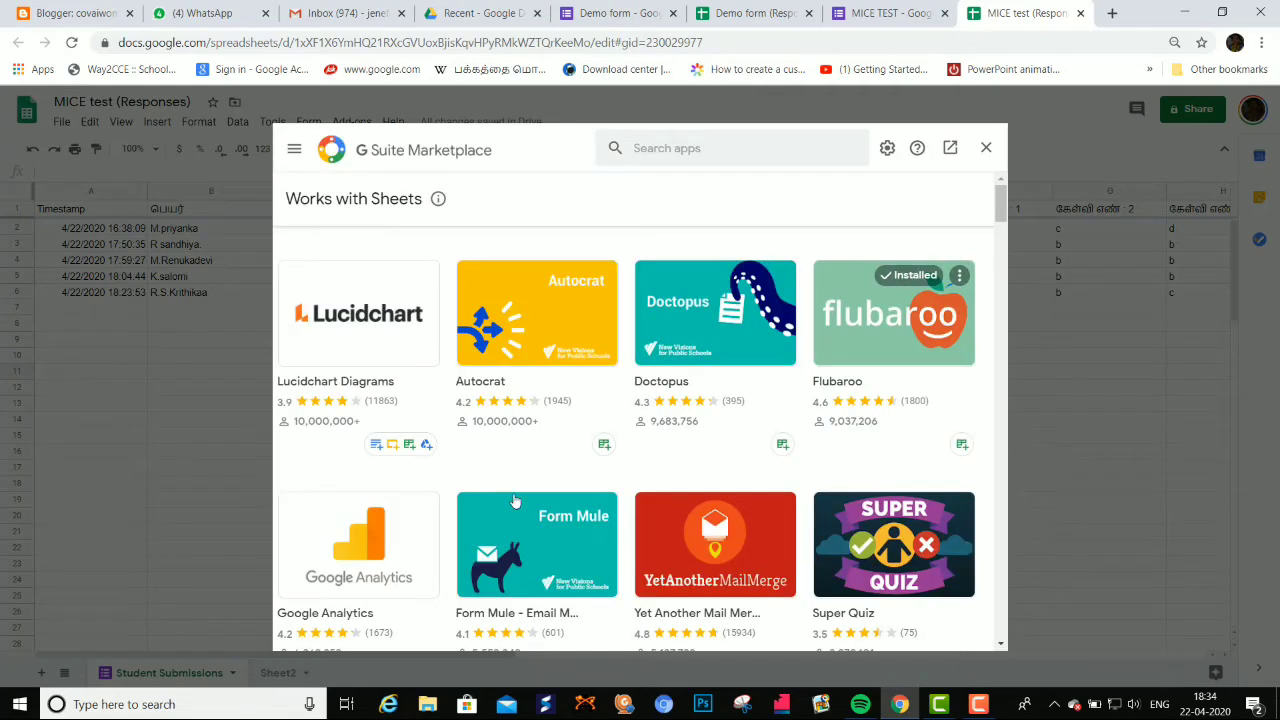
Browse the add-ons that work with Sheets, search for FLUBAROO, and close the marketplace.
{"action": "scroll", "coordinate": [672, 463], "scroll_direction": "down", "scroll_amount": 3}
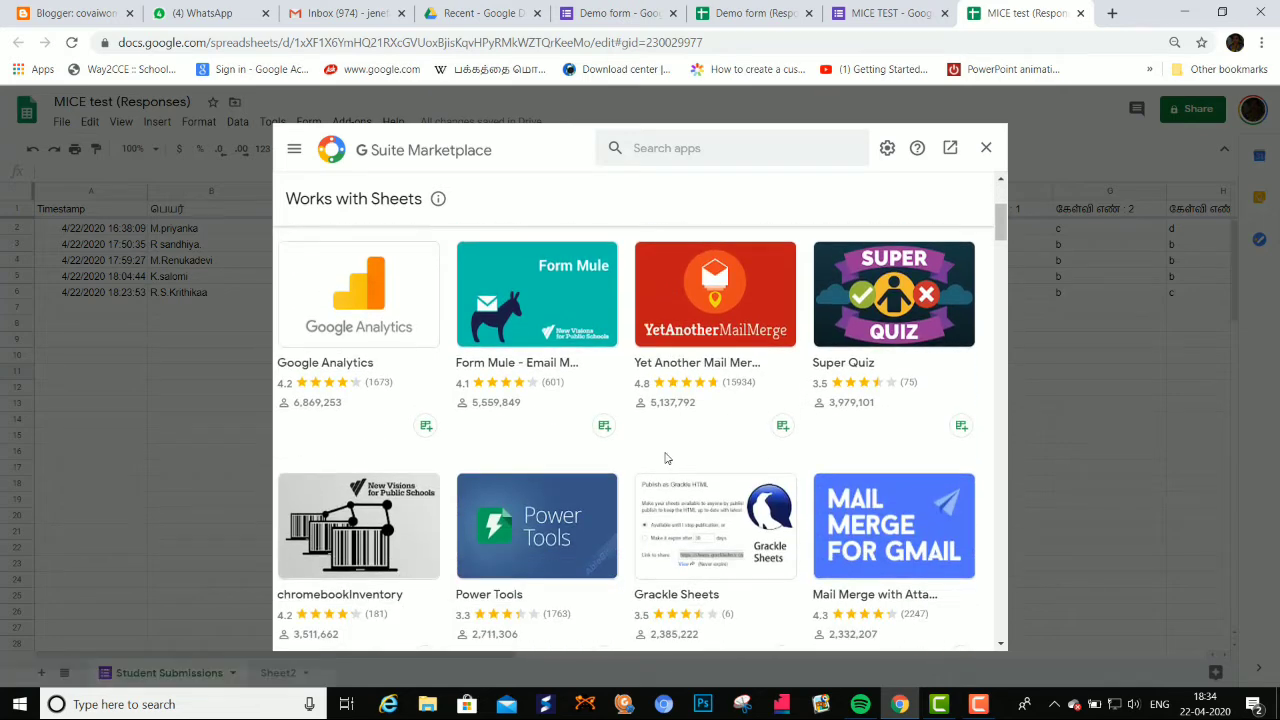
{"action": "scroll", "coordinate": [664, 456], "scroll_direction": "up", "scroll_amount": 3}
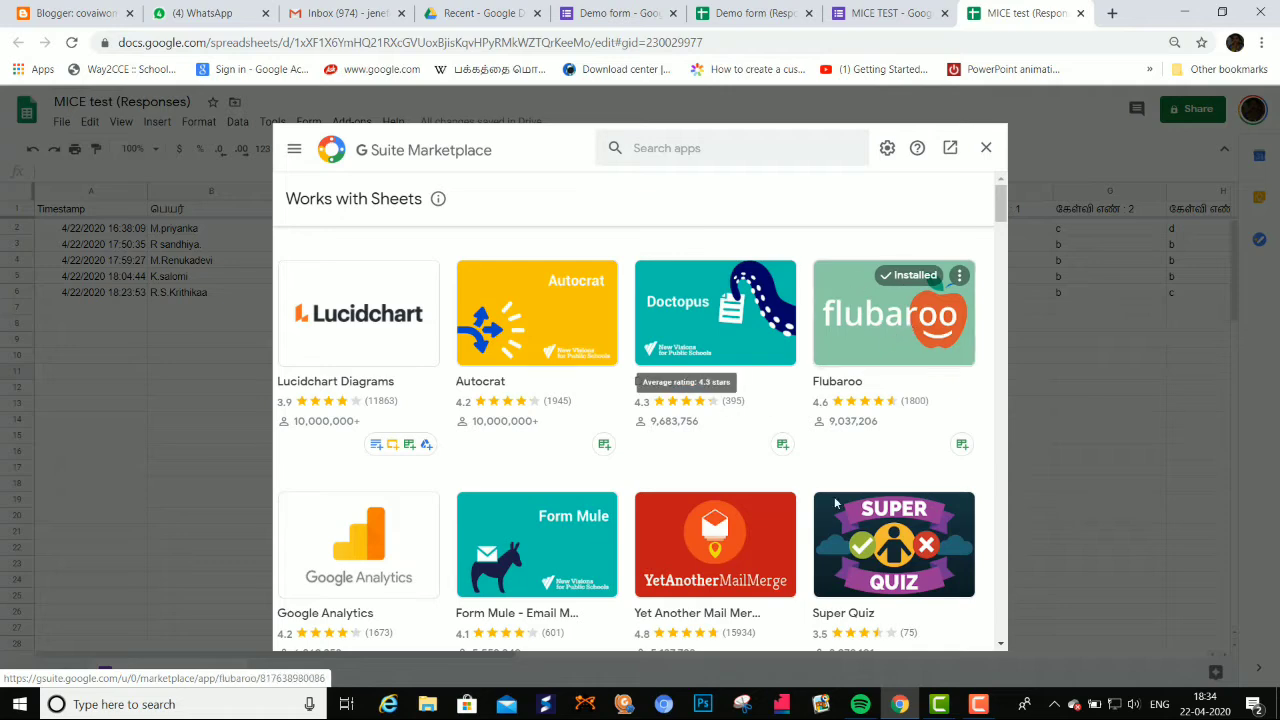
{"action": "scroll", "coordinate": [783, 443], "scroll_direction": "down", "scroll_amount": 3}
{"action": "scroll", "coordinate": [783, 443], "scroll_direction": "up", "scroll_amount": 3}
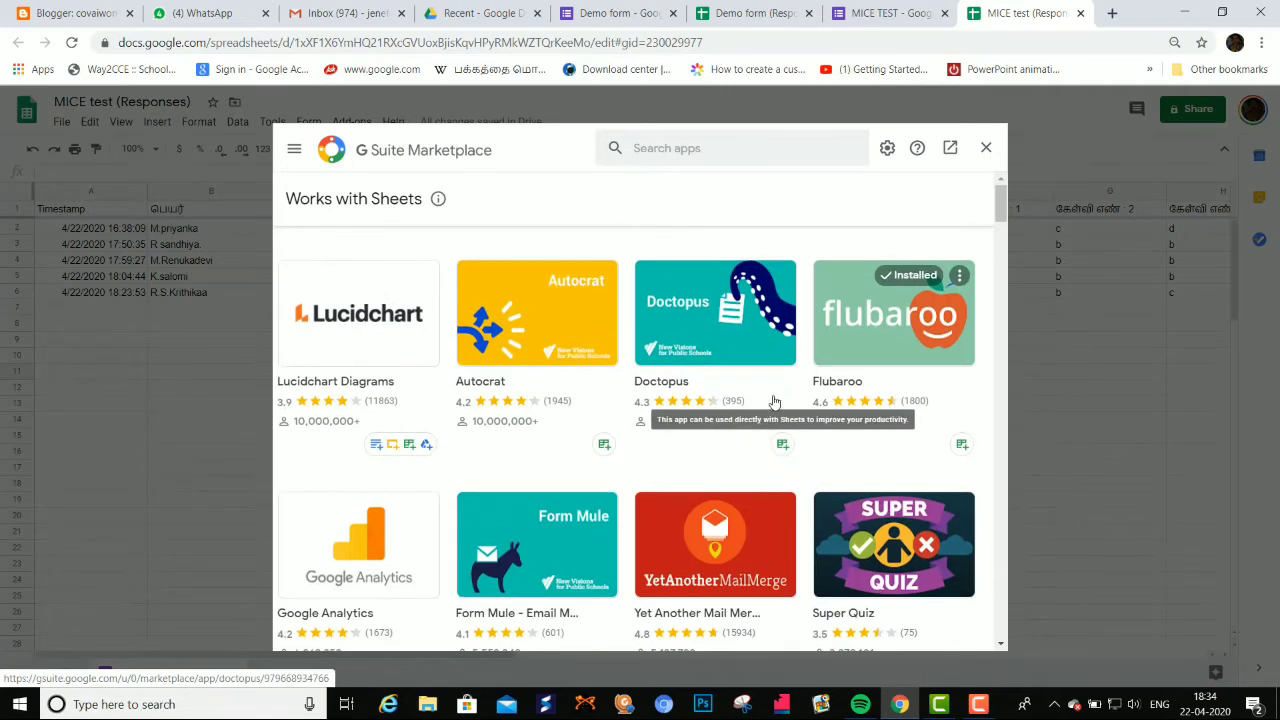
{"action": "left_click", "coordinate": [686, 150]}
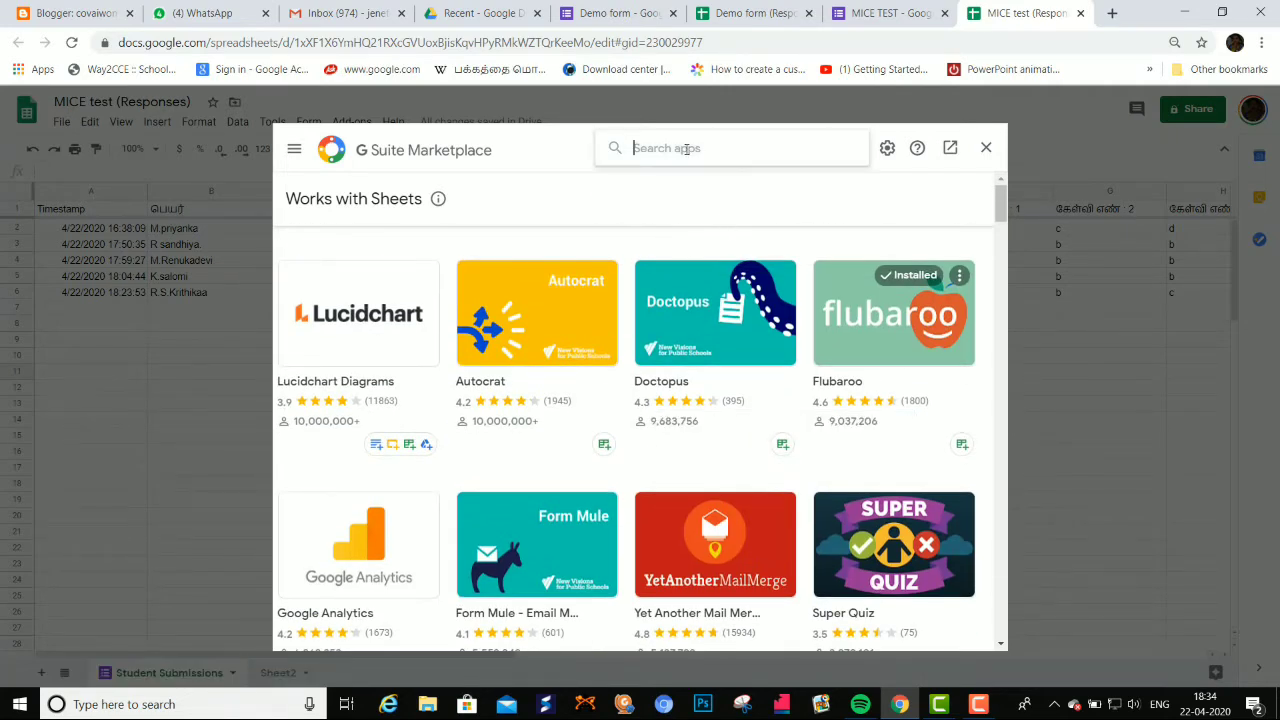
{"action": "type", "text": "FLUBA"}
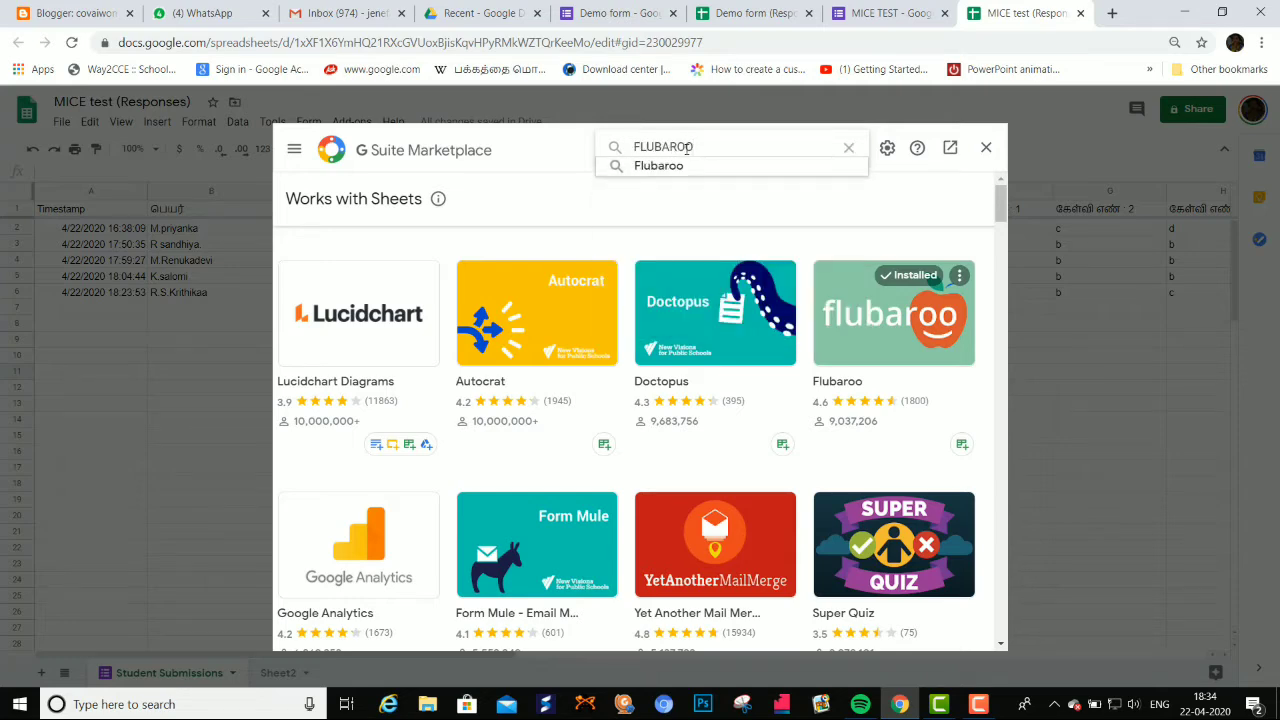
{"action": "type", "text": "ROO"}
{"action": "key", "text": "Return"}
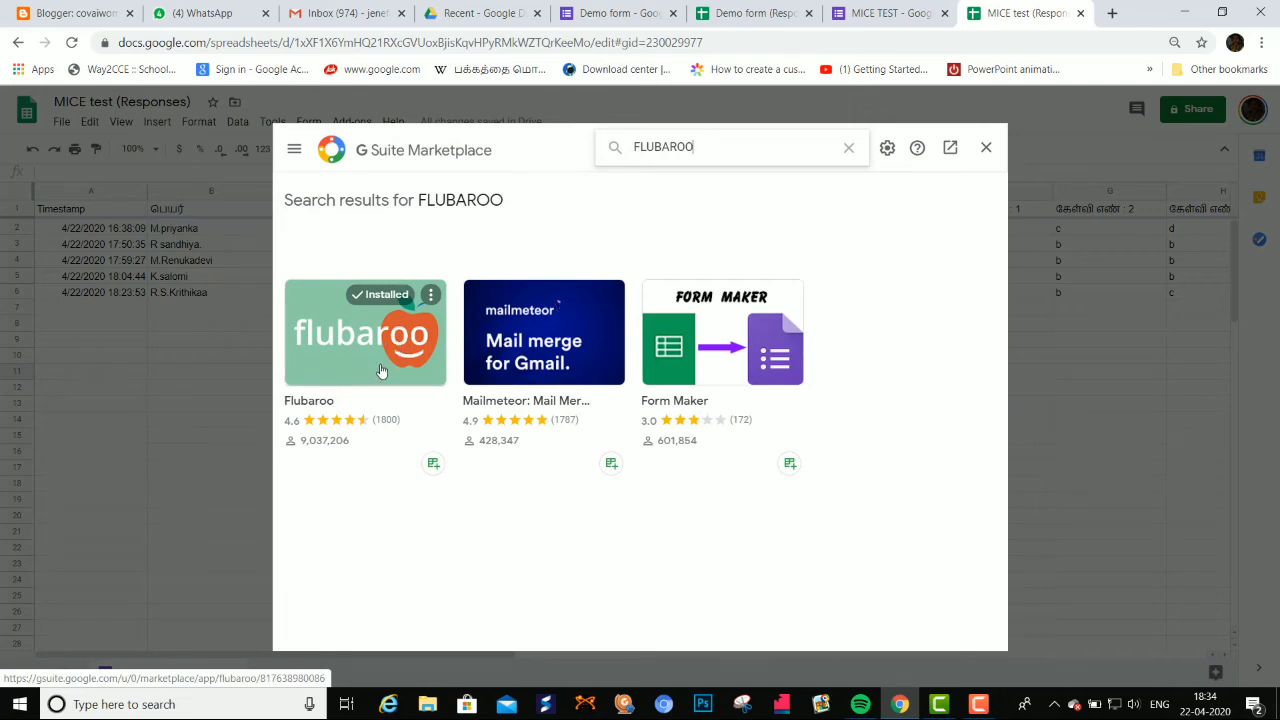
{"action": "left_click", "coordinate": [985, 148]}
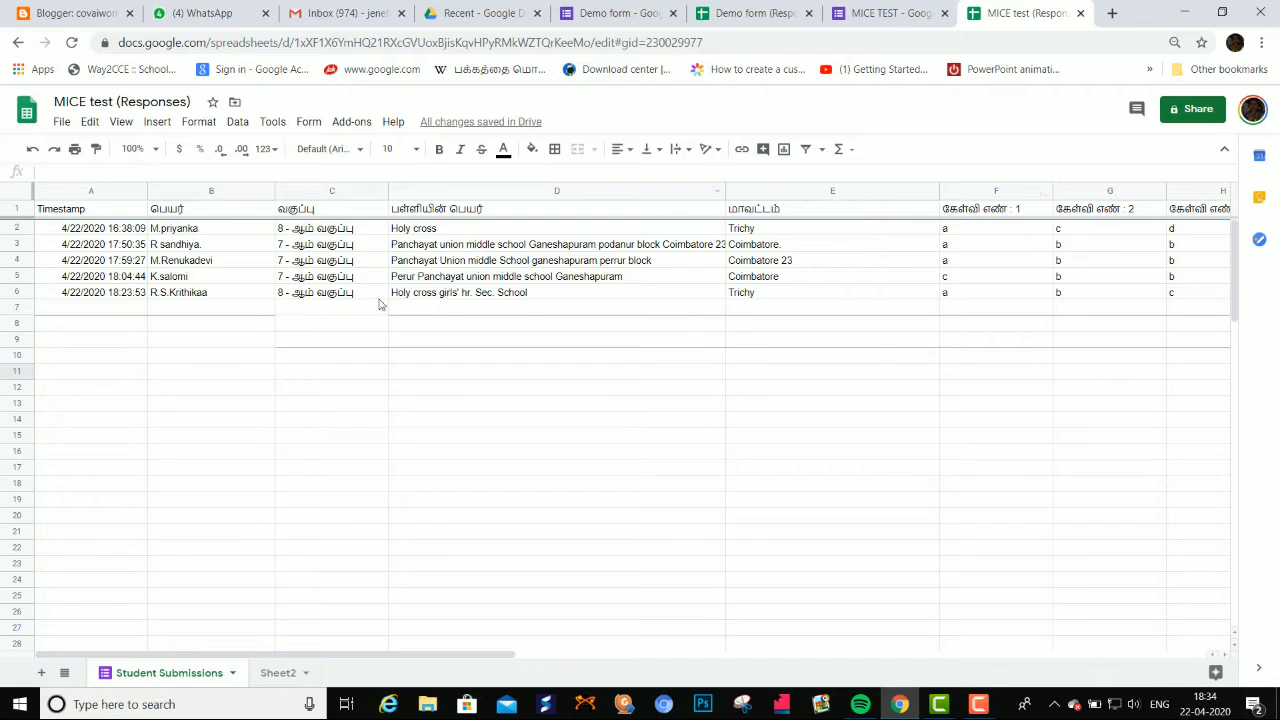
Start Flubaroo's Grade Assignment on the MICE test responses and look through the questions in Grading Step 1.
{"action": "left_click", "coordinate": [349, 123]}
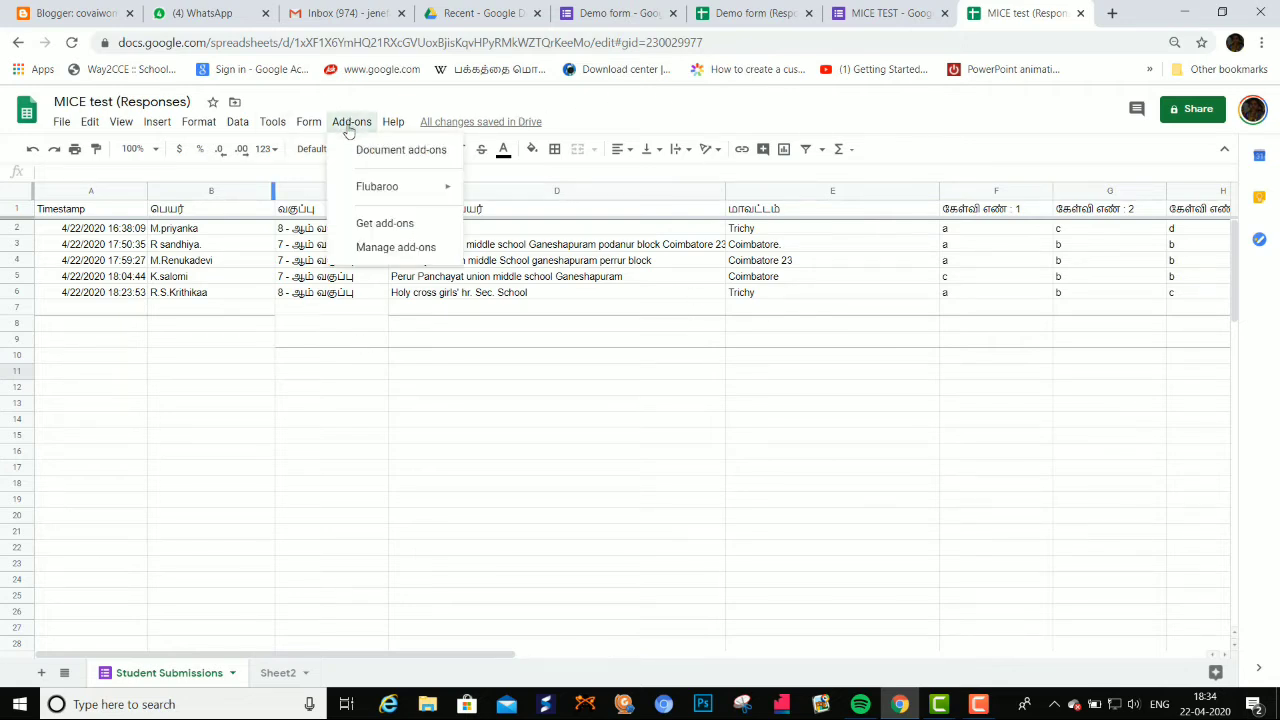
{"action": "mouse_move", "coordinate": [418, 197]}
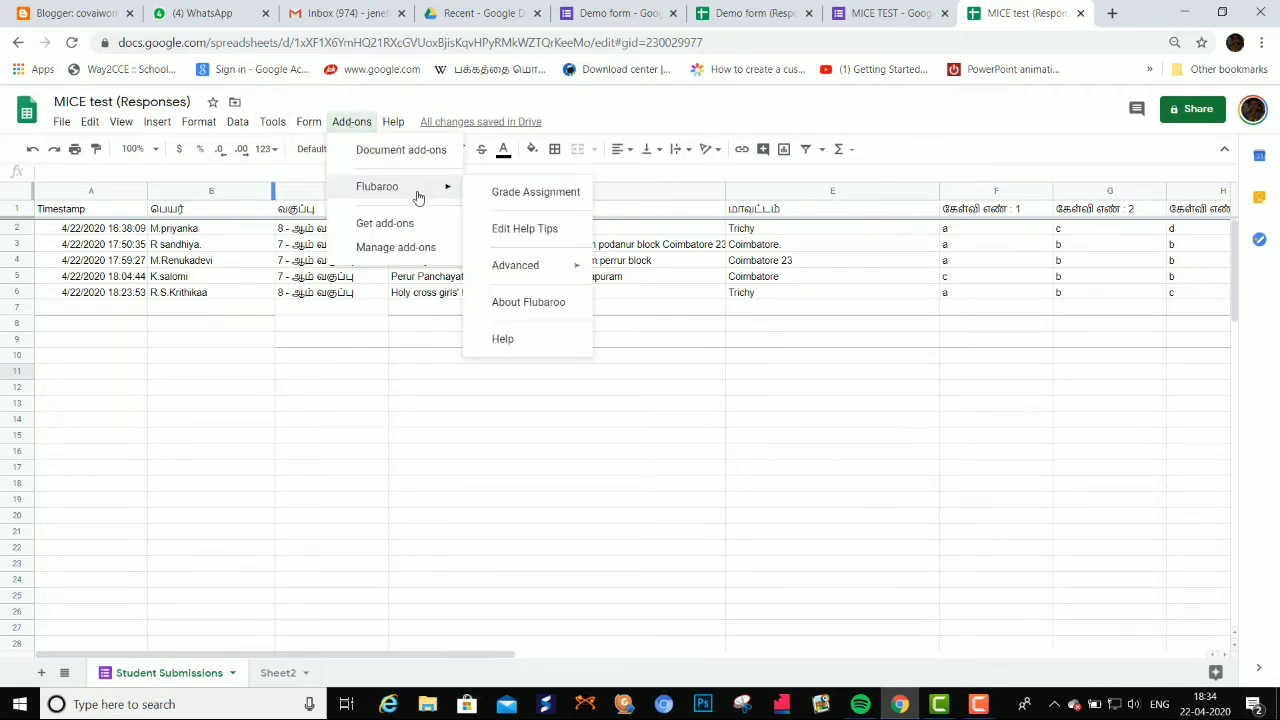
{"action": "left_click", "coordinate": [521, 201]}
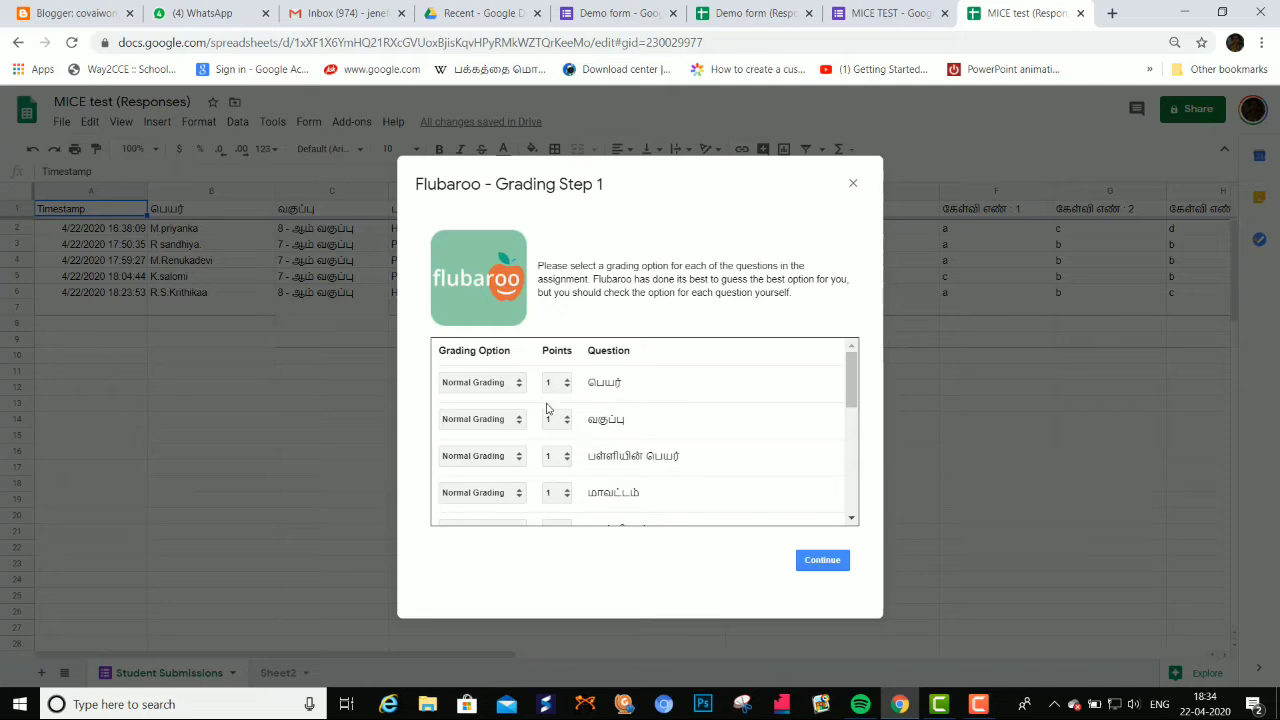
{"action": "scroll", "coordinate": [603, 415], "scroll_direction": "down", "scroll_amount": 5}
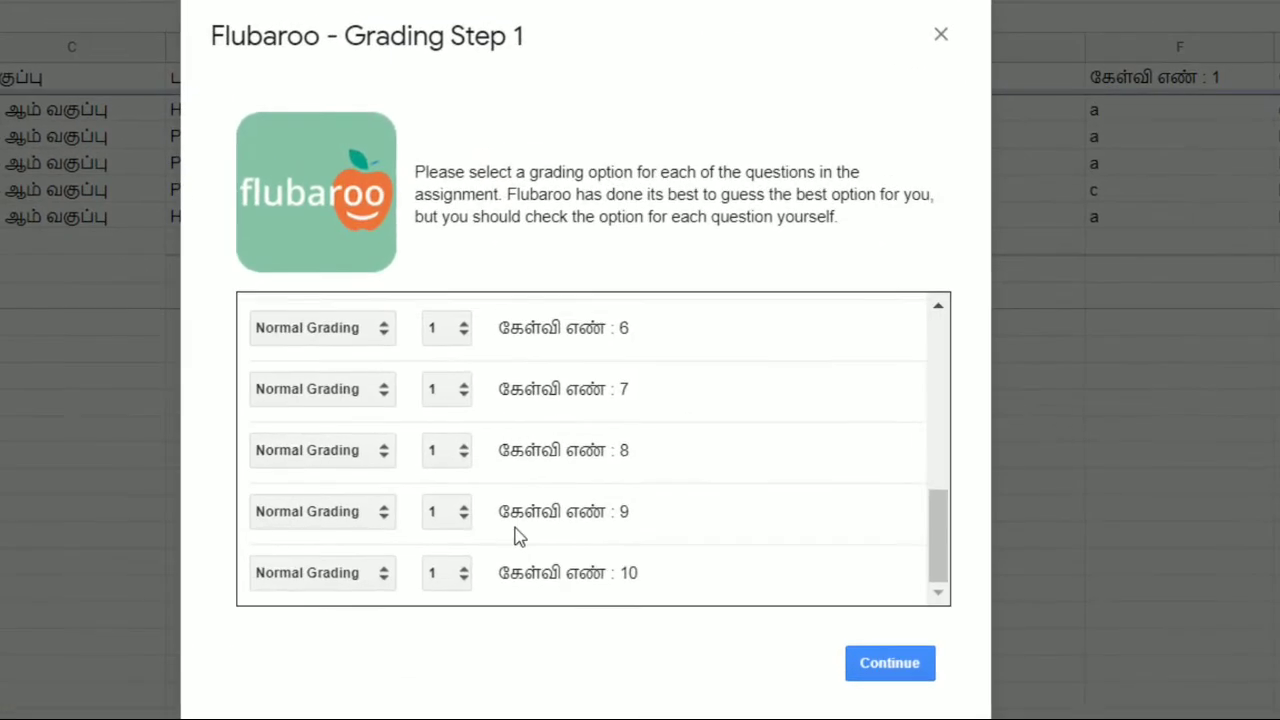
{"action": "scroll", "coordinate": [558, 509], "scroll_direction": "up", "scroll_amount": 5}
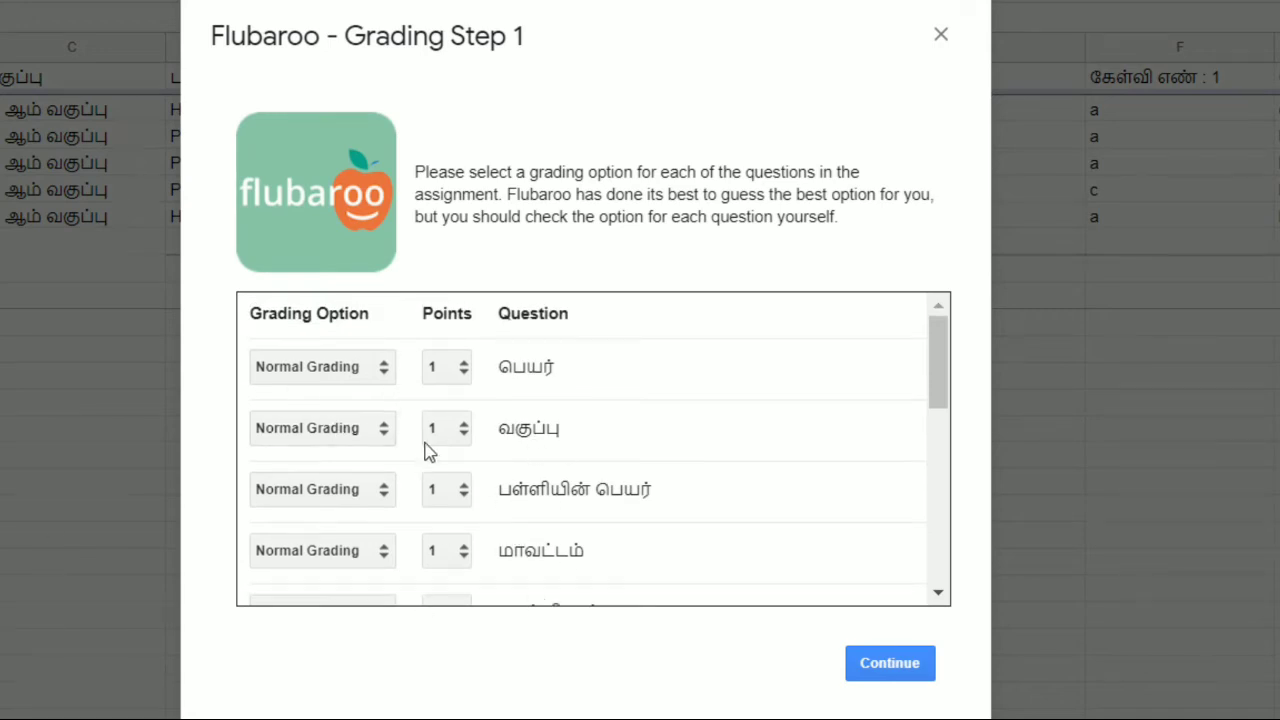
Set the grading option of the பெயர், வகுப்பு, பள்ளியின் பெயர் and மாவட்டம் questions to Identifies Student.
{"action": "left_click", "coordinate": [383, 372]}
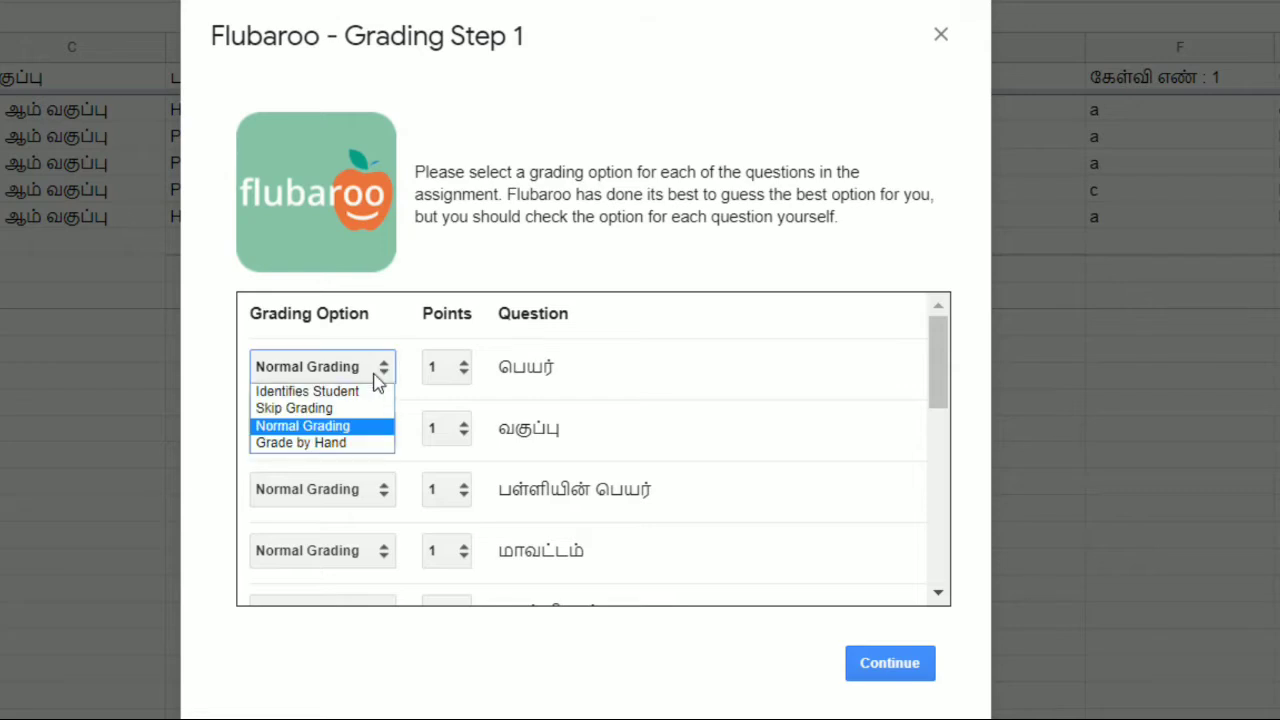
{"action": "left_click", "coordinate": [352, 391]}
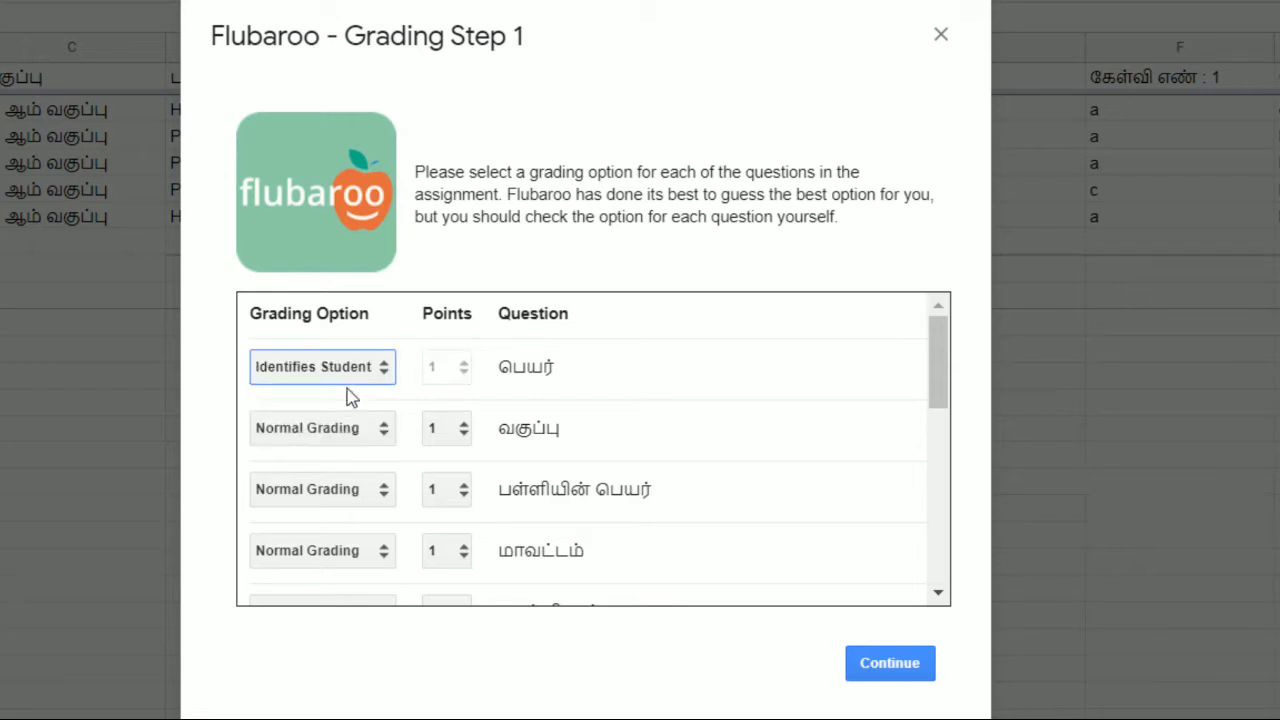
{"action": "left_click", "coordinate": [384, 429]}
{"action": "left_click", "coordinate": [326, 452]}
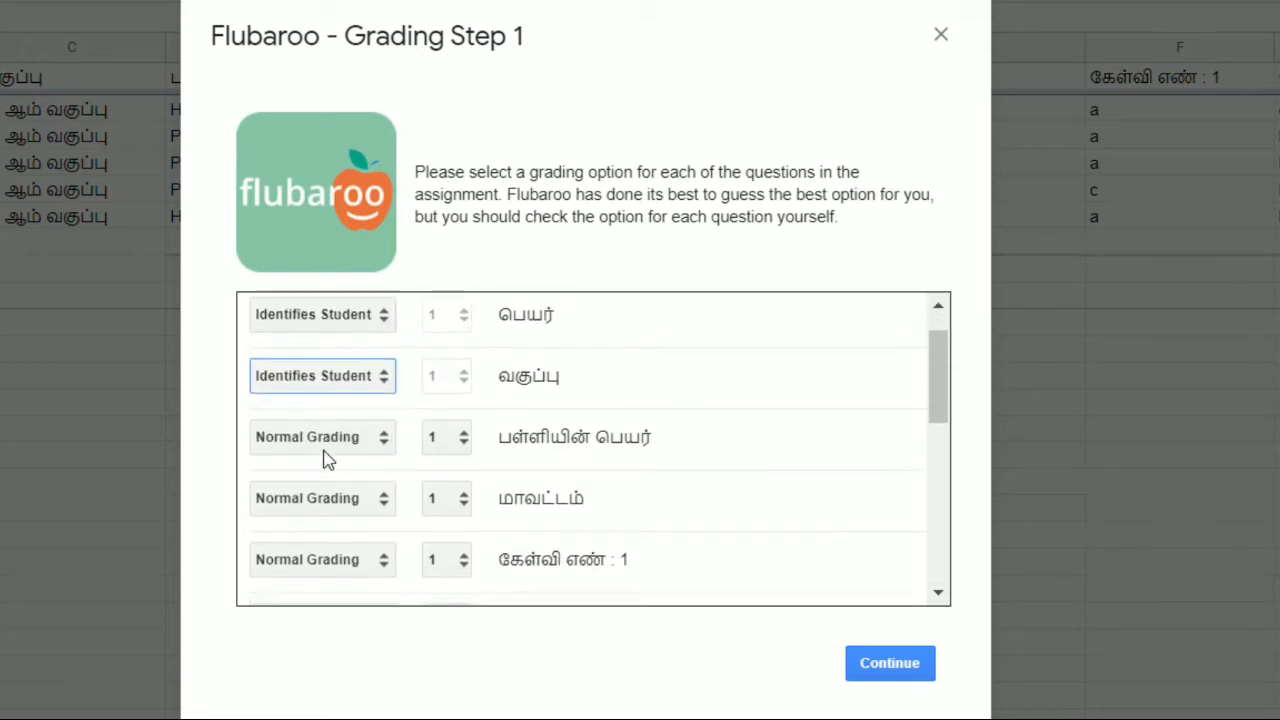
{"action": "scroll", "coordinate": [359, 370], "scroll_direction": "down", "scroll_amount": 2}
{"action": "left_click", "coordinate": [370, 352]}
{"action": "left_click", "coordinate": [371, 378]}
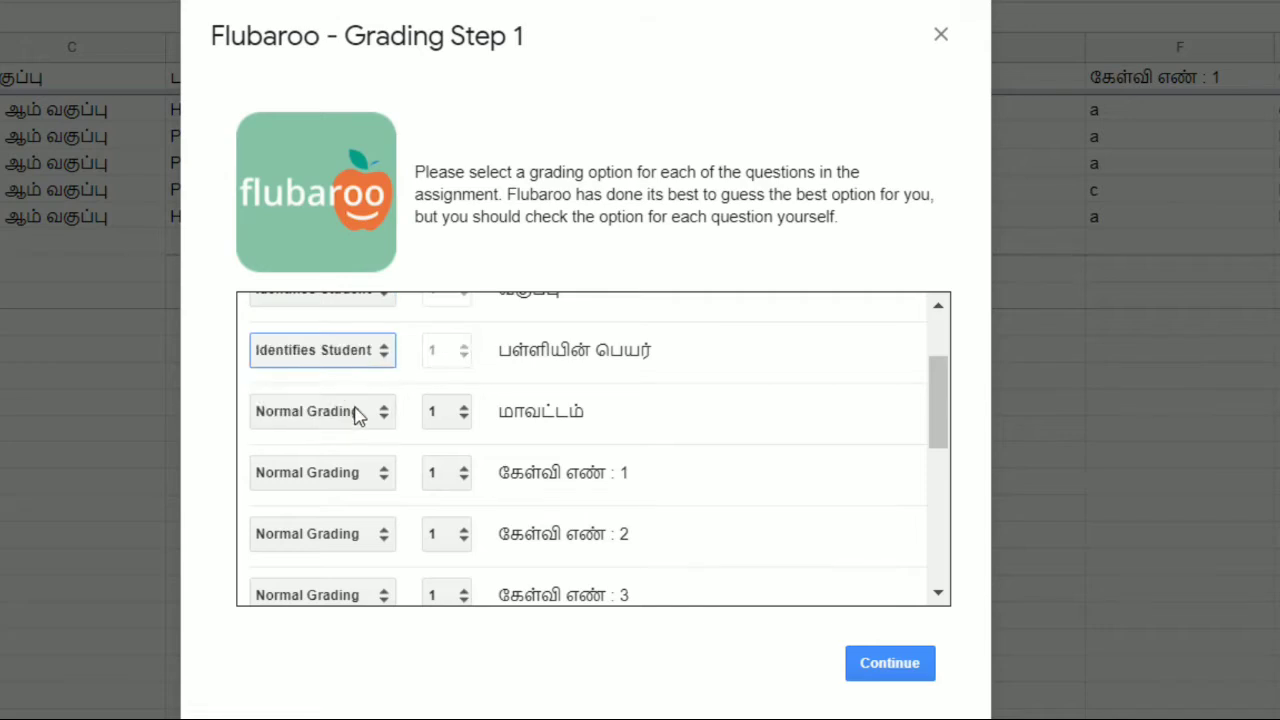
{"action": "left_click", "coordinate": [358, 411]}
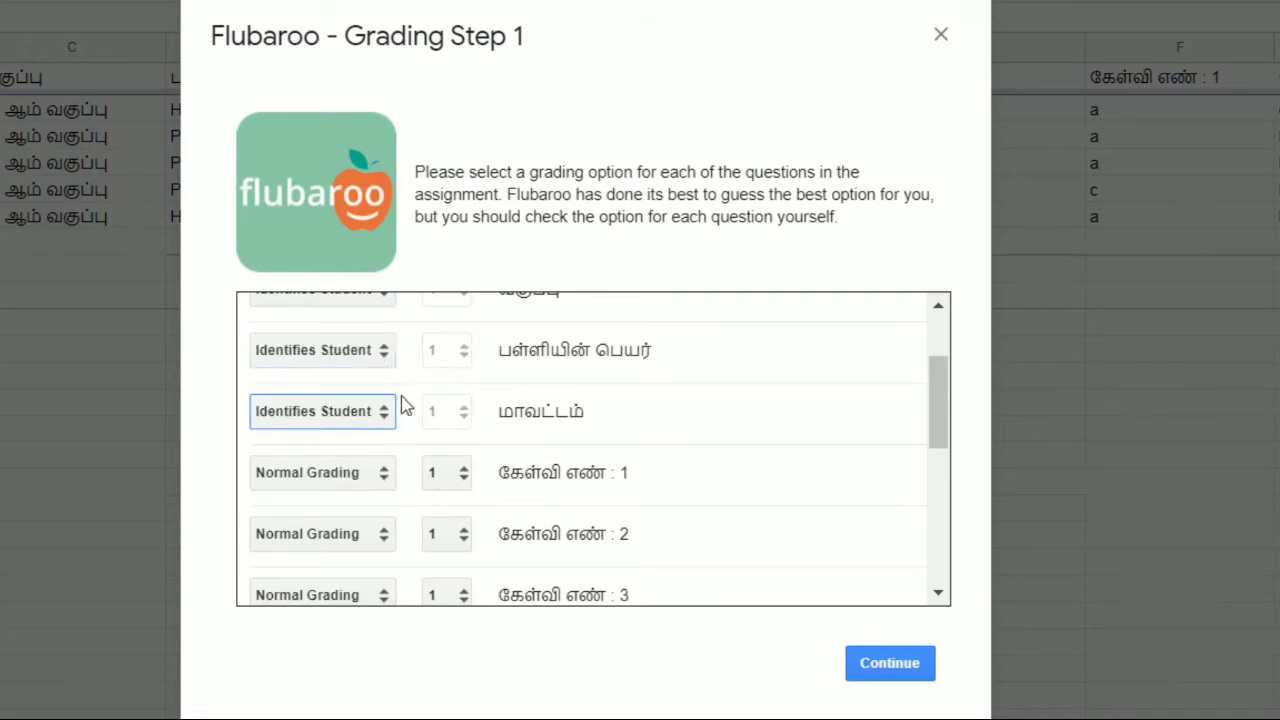
Check the grading options and points through question 10 and proceed to Grading Step 2.
{"action": "scroll", "coordinate": [400, 430], "scroll_direction": "up", "scroll_amount": 3}
{"action": "scroll", "coordinate": [400, 455], "scroll_direction": "down", "scroll_amount": 3}
{"action": "scroll", "coordinate": [398, 462], "scroll_direction": "up", "scroll_amount": 1}
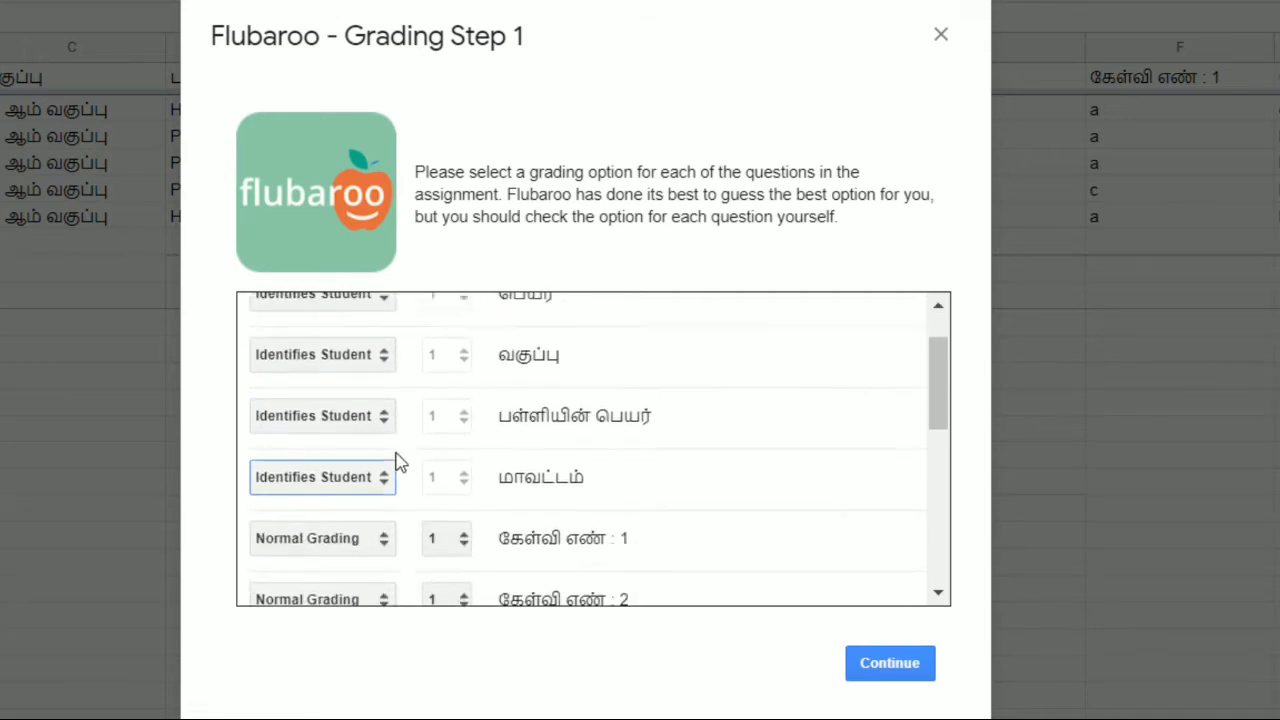
{"action": "scroll", "coordinate": [394, 457], "scroll_direction": "down", "scroll_amount": 3}
{"action": "scroll", "coordinate": [394, 450], "scroll_direction": "up", "scroll_amount": 2}
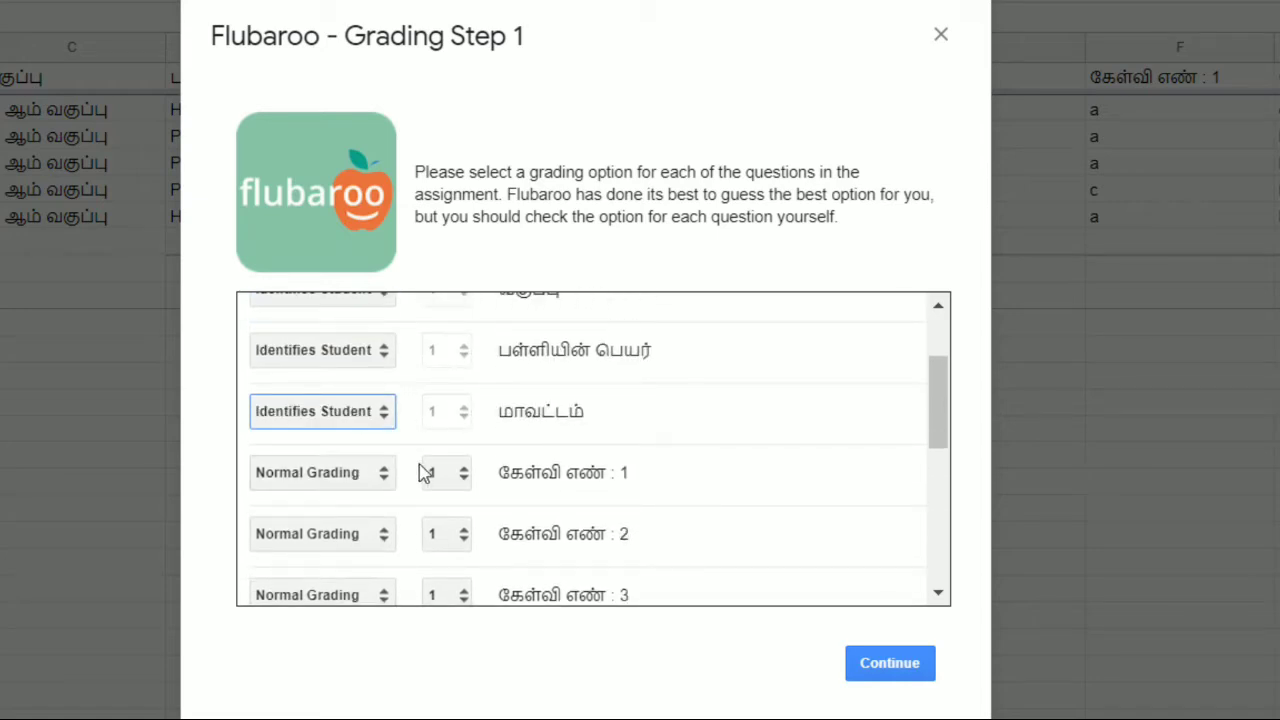
{"action": "scroll", "coordinate": [428, 485], "scroll_direction": "down", "scroll_amount": 5}
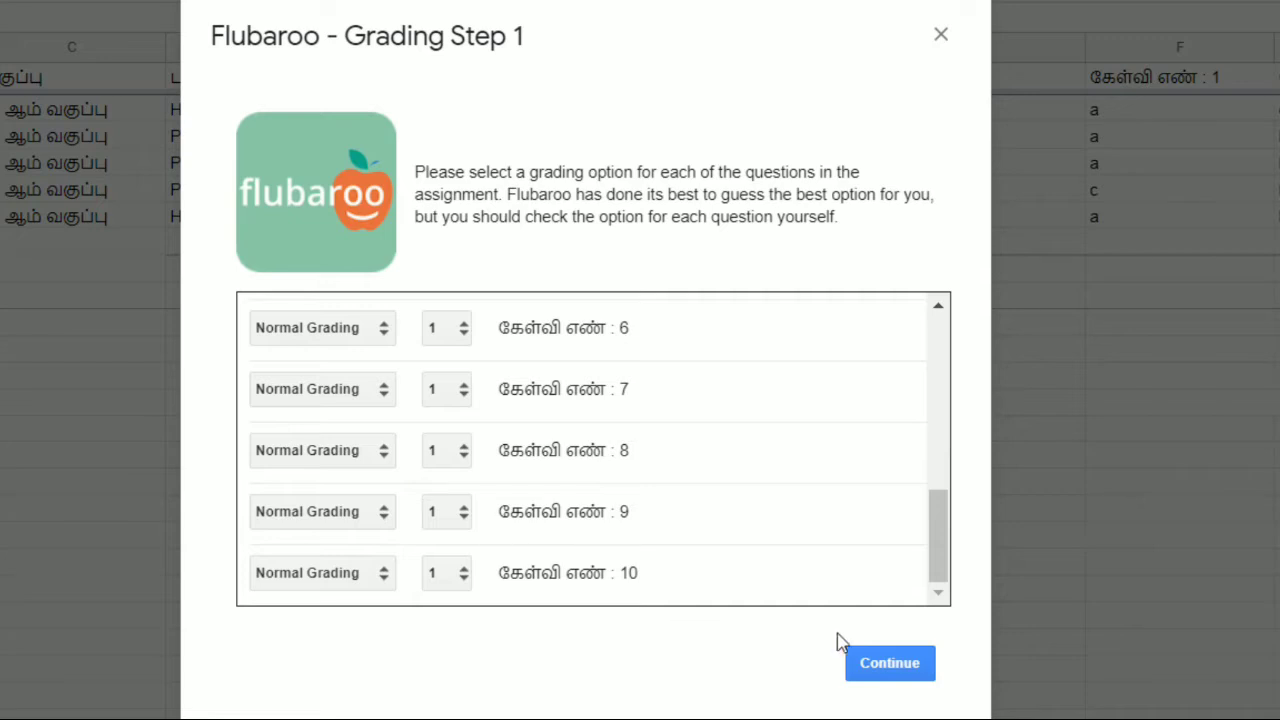
{"action": "left_click", "coordinate": [885, 673]}
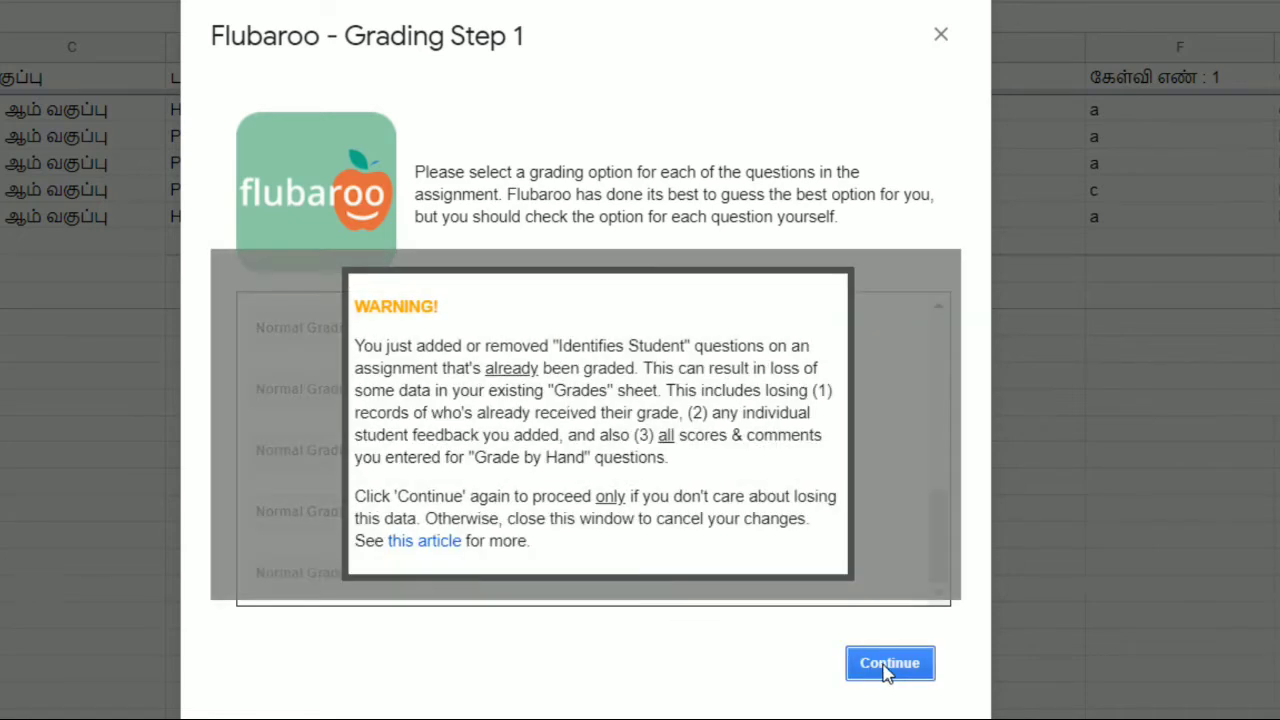
{"action": "left_click", "coordinate": [894, 676]}
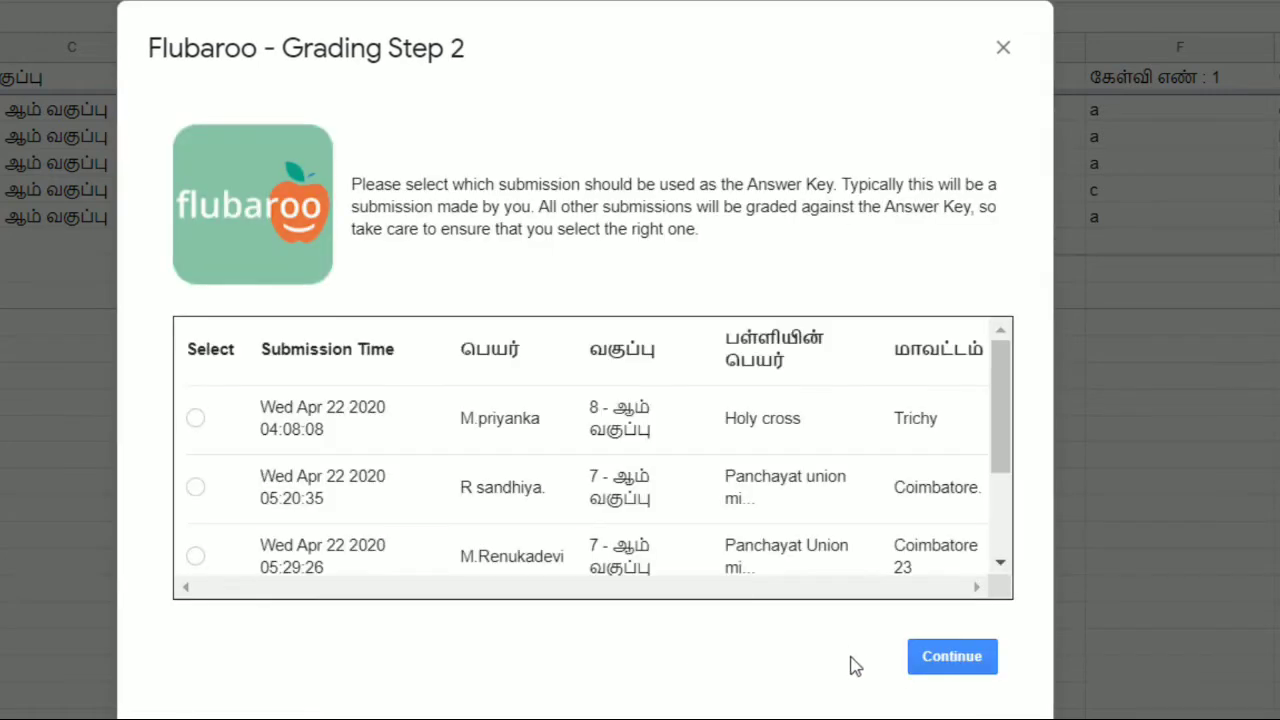
Review the submissions, choose the one made Wed Apr 22 2020 05:20:35 as the Answer Key, and run the grading.
{"action": "scroll", "coordinate": [510, 438], "scroll_direction": "down", "scroll_amount": 3}
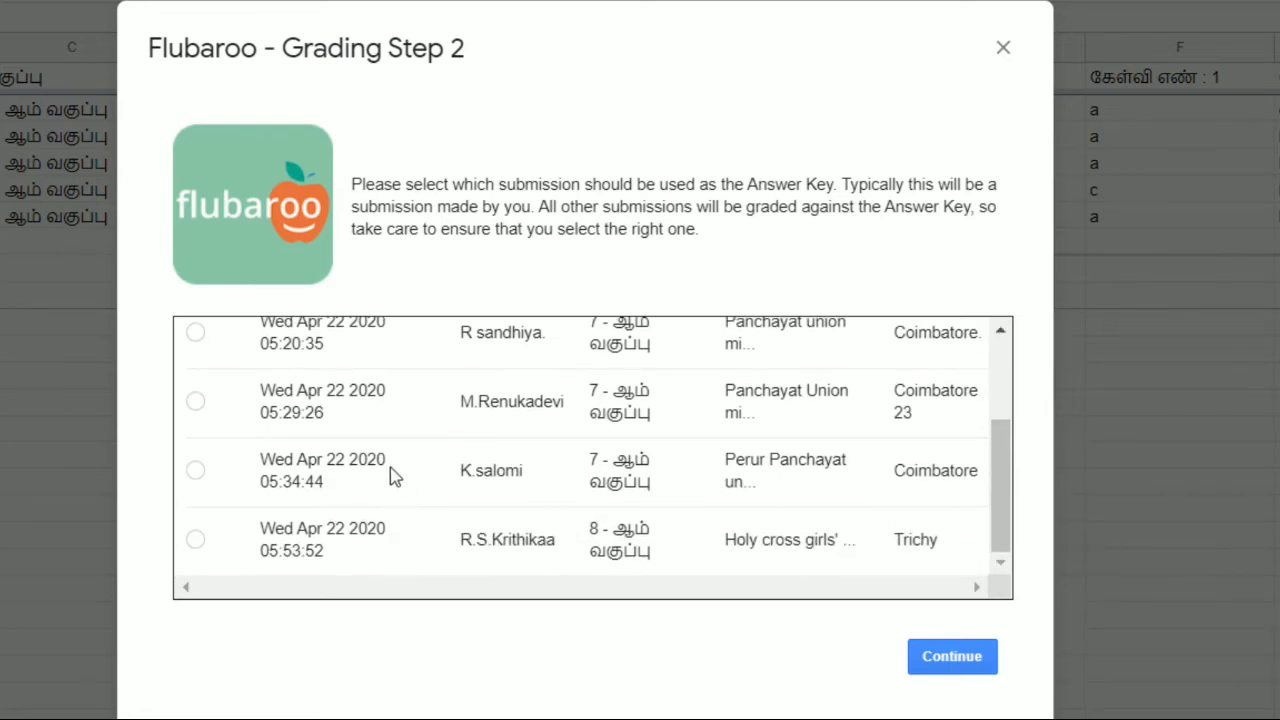
{"action": "scroll", "coordinate": [407, 488], "scroll_direction": "up", "scroll_amount": 3}
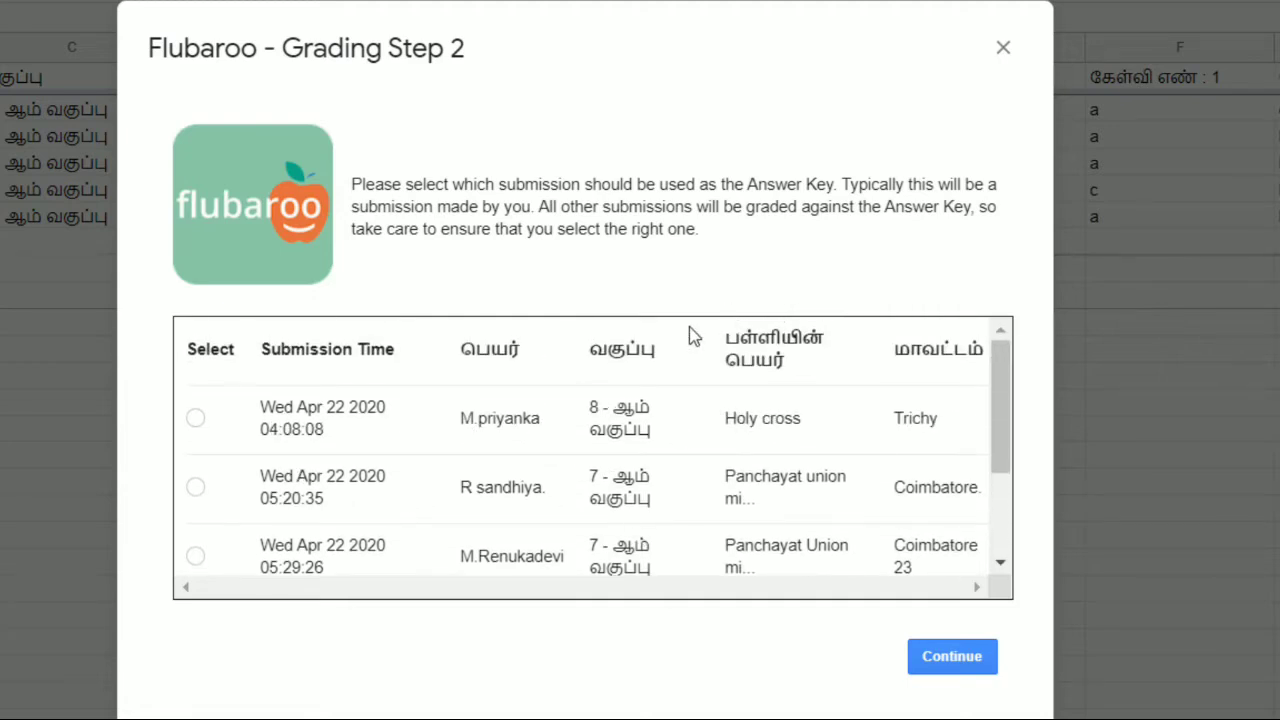
{"action": "scroll", "coordinate": [362, 445], "scroll_direction": "down", "scroll_amount": 2}
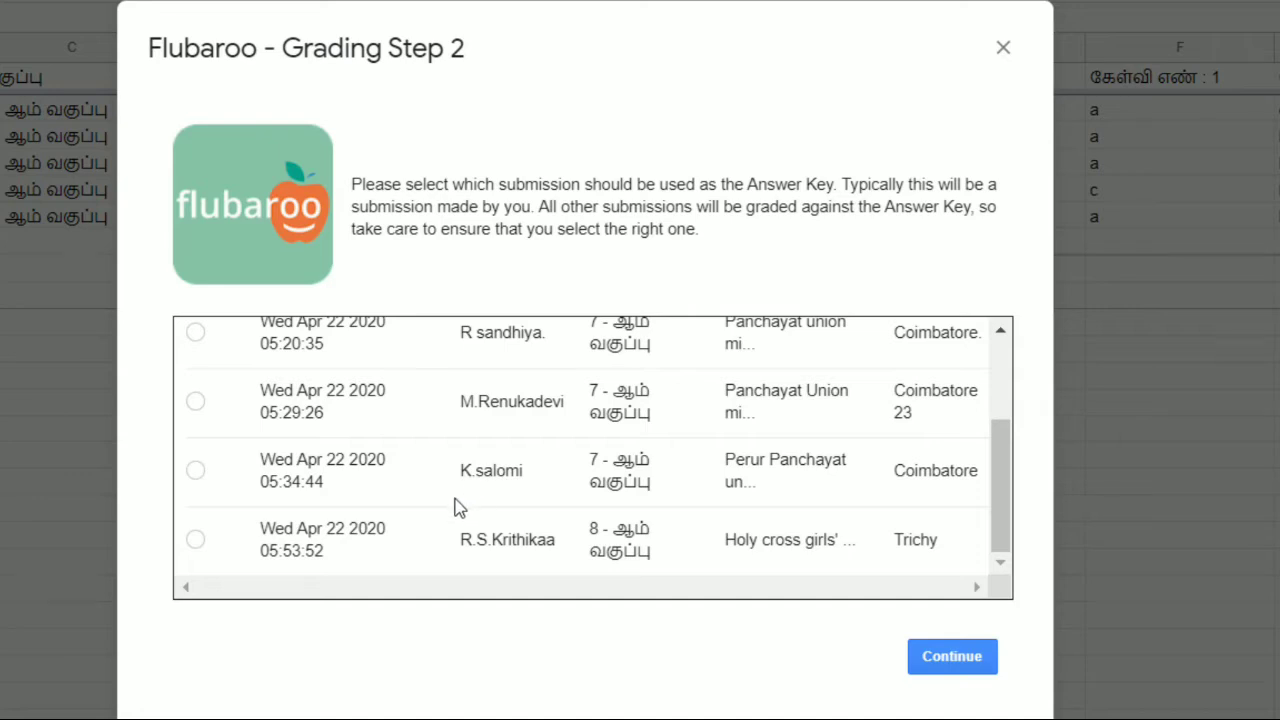
{"action": "scroll", "coordinate": [455, 508], "scroll_direction": "up", "scroll_amount": 3}
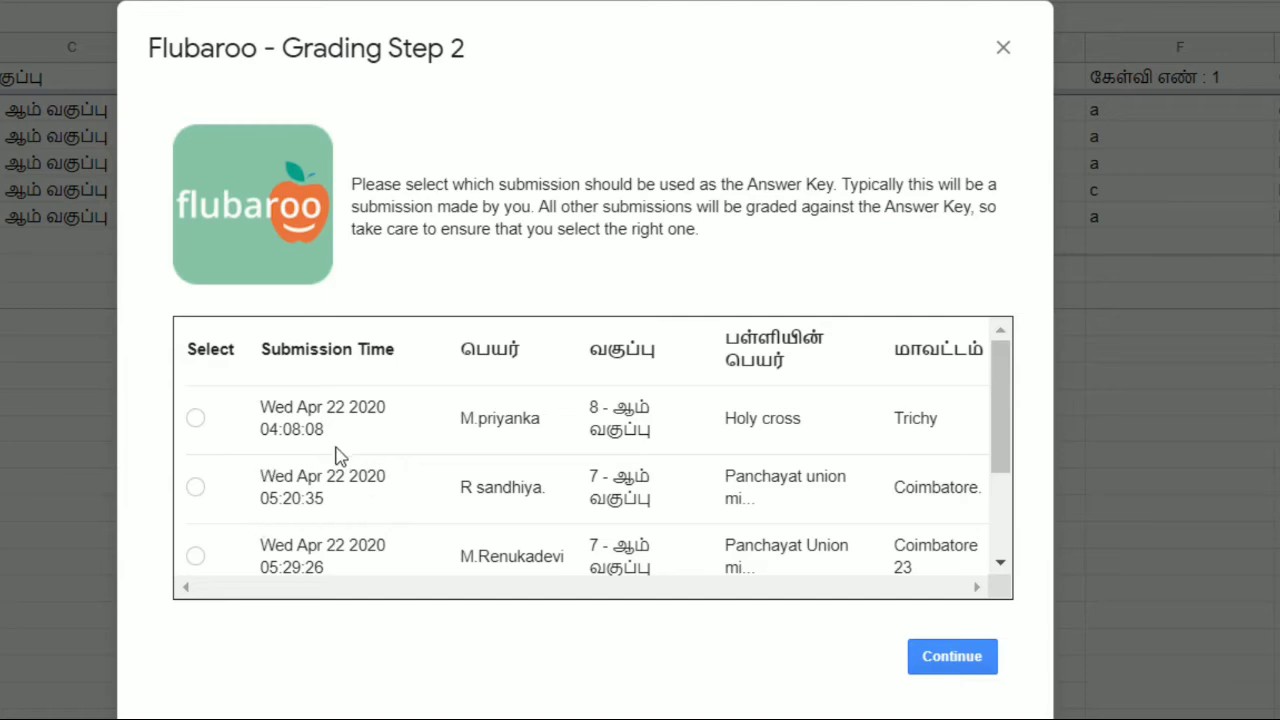
{"action": "scroll", "coordinate": [336, 454], "scroll_direction": "down", "scroll_amount": 3}
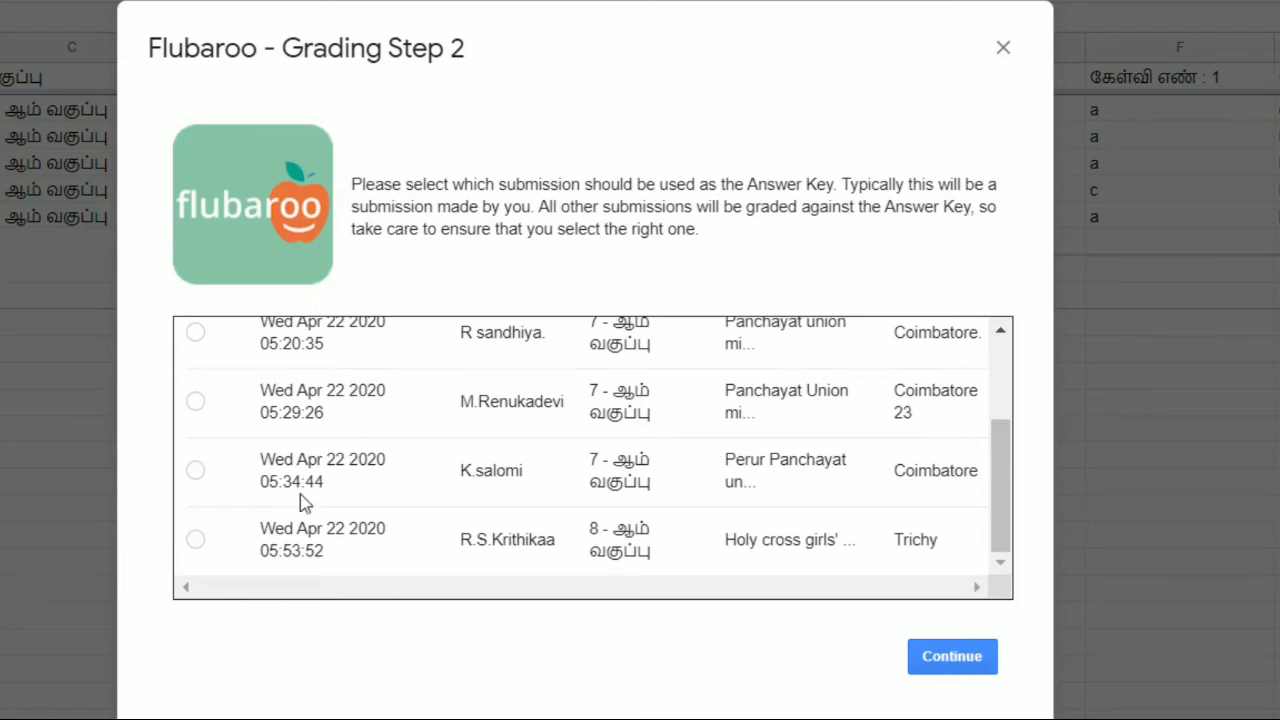
{"action": "scroll", "coordinate": [193, 443], "scroll_direction": "up", "scroll_amount": 3}
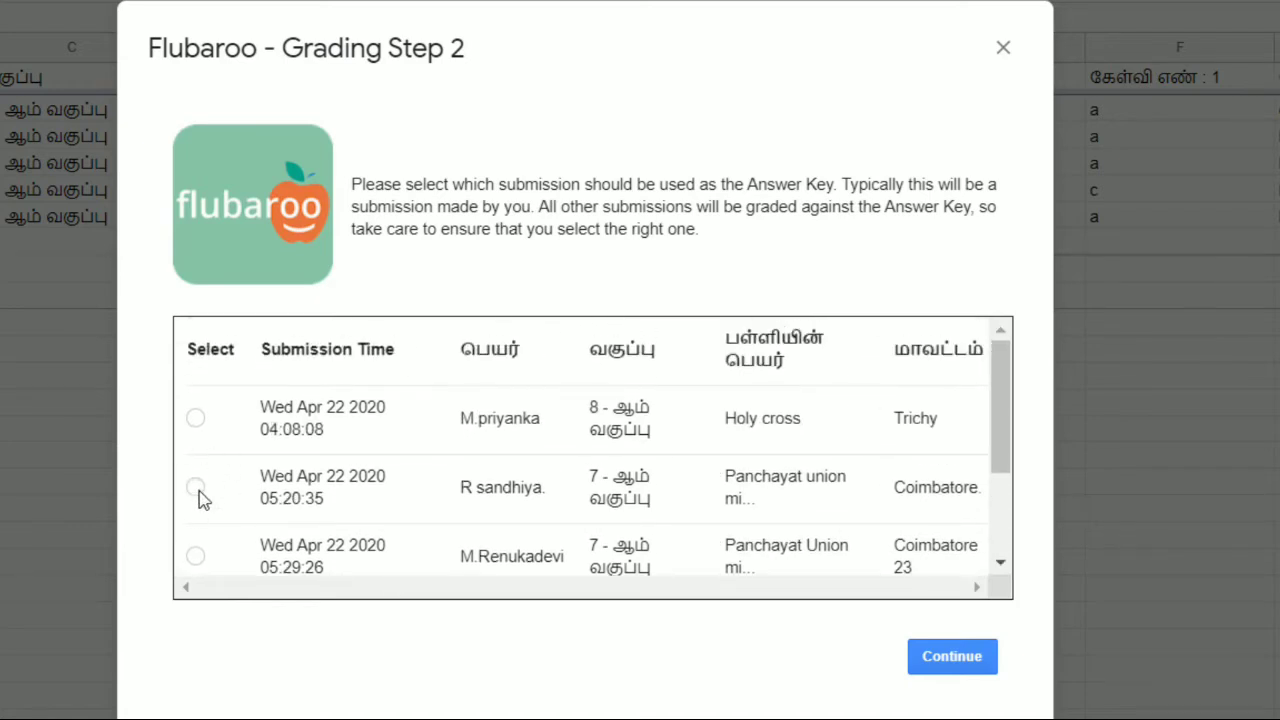
{"action": "left_click", "coordinate": [195, 487]}
{"action": "left_click", "coordinate": [950, 658]}
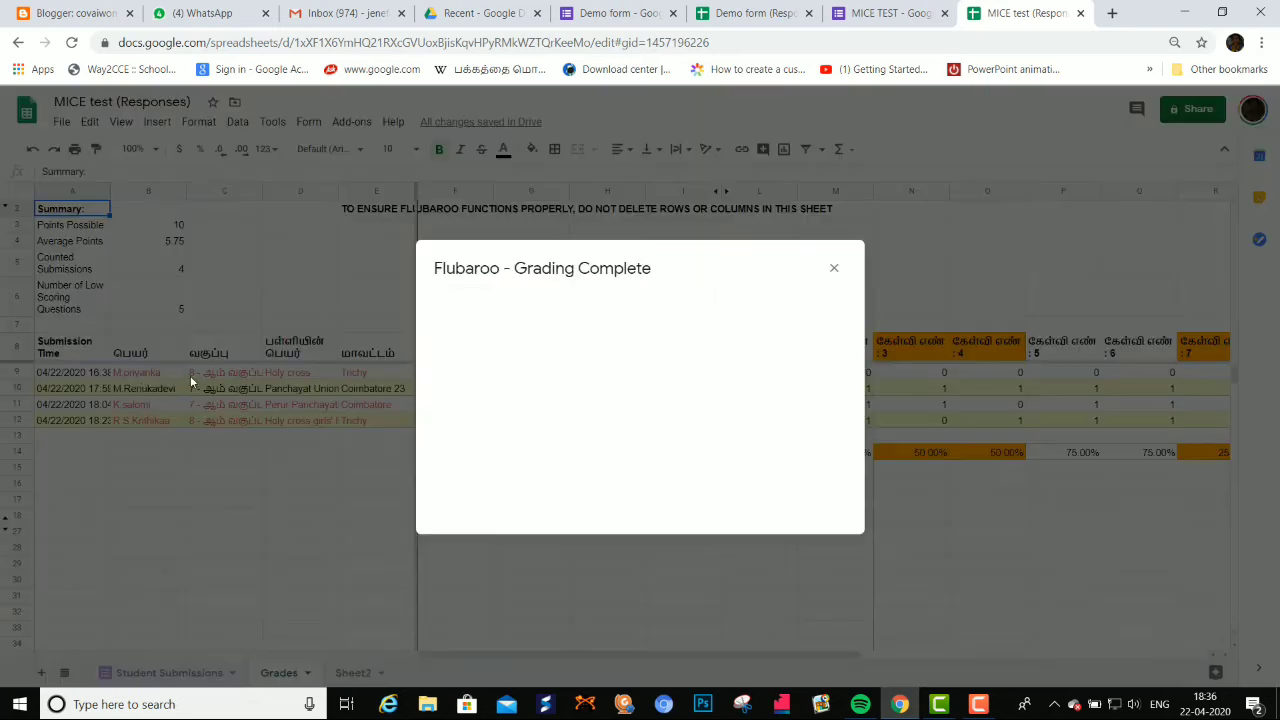
Dismiss the Grading Complete notice and examine each student's scores across all questions on the Grades sheet.
{"action": "left_click", "coordinate": [834, 269]}
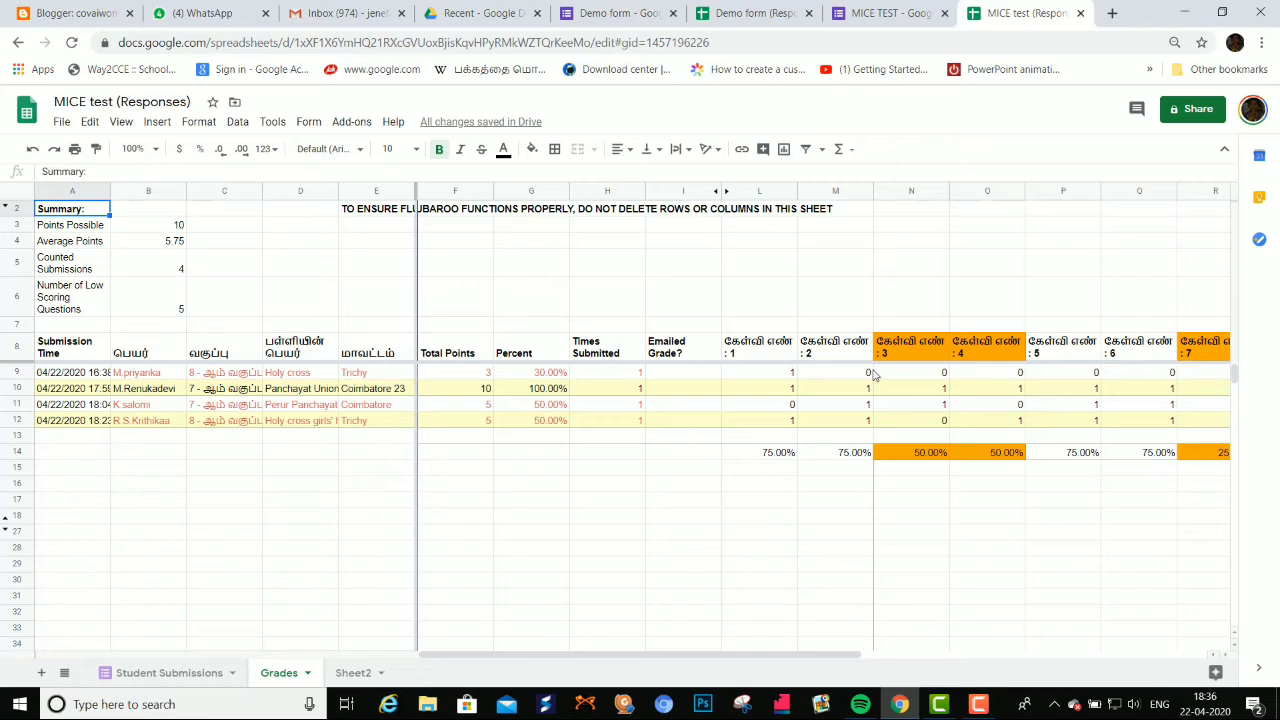
{"action": "left_click_drag", "start_coordinate": [814, 657], "coordinate": [888, 657]}
{"action": "left_click_drag", "start_coordinate": [870, 710], "coordinate": [1056, 706]}
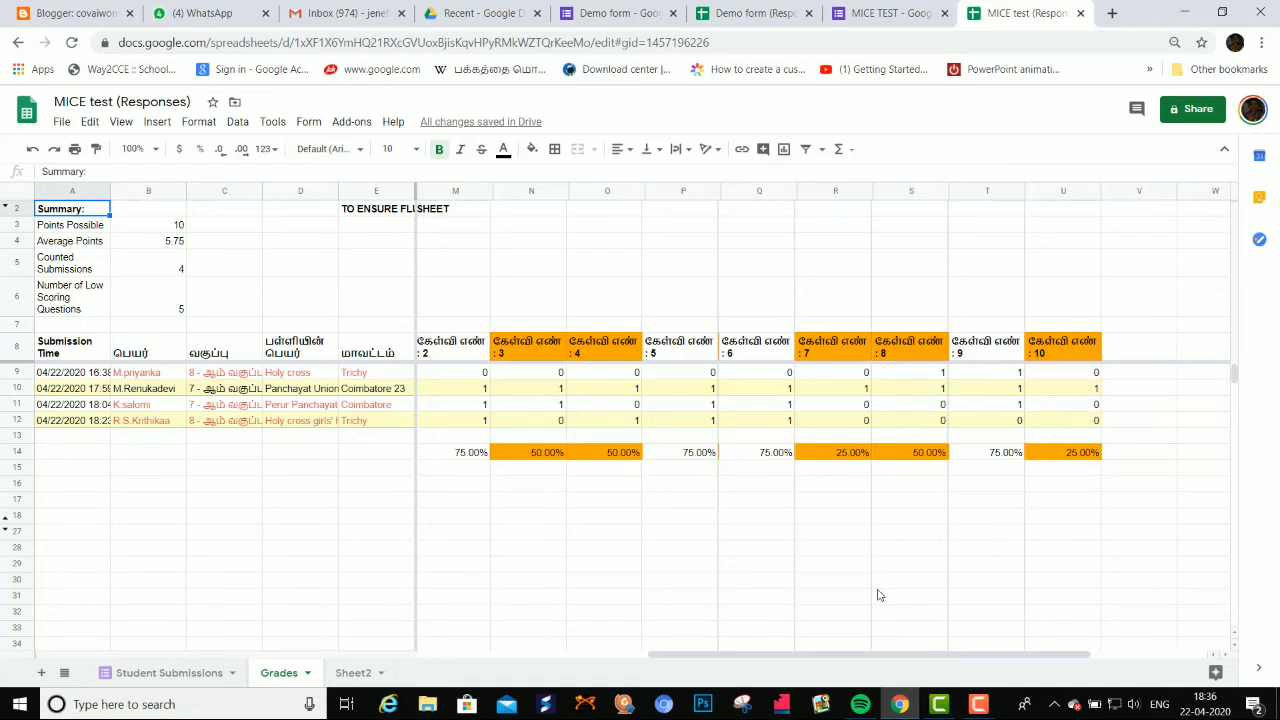
{"action": "left_click_drag", "start_coordinate": [760, 657], "coordinate": [458, 665]}
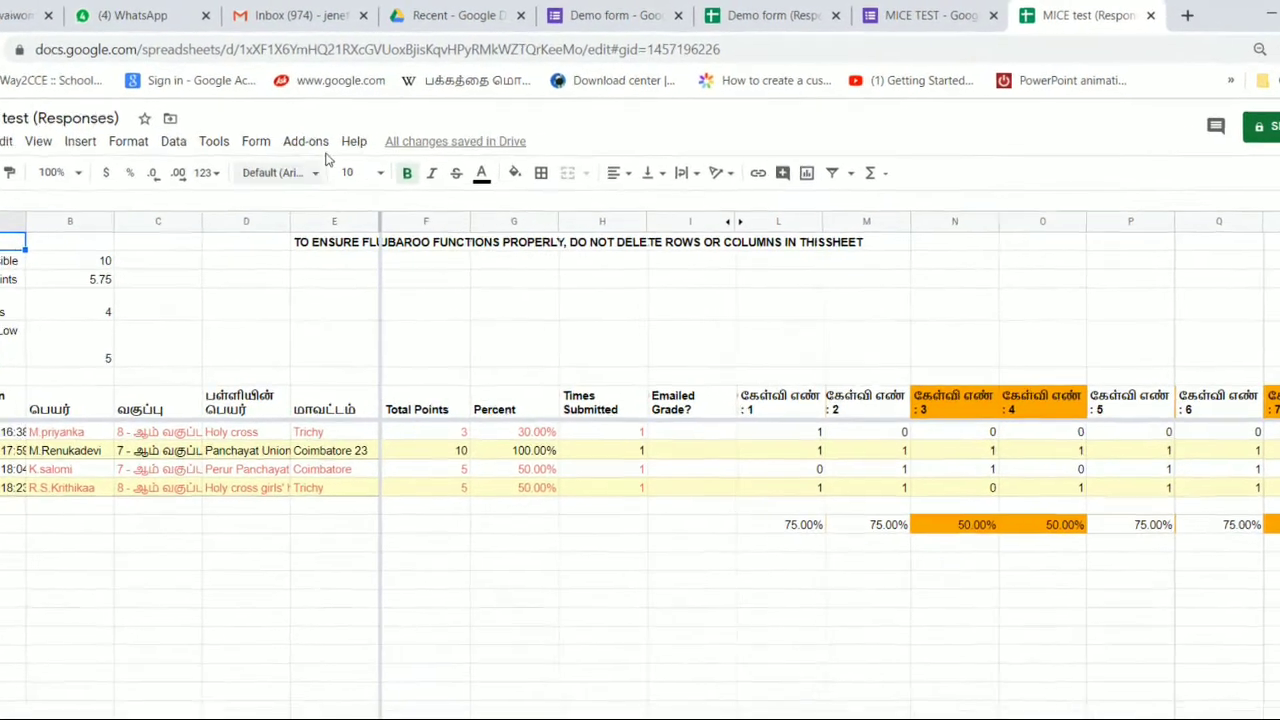
Open Flubaroo's Share Grades, look at the choices for the Email Address Question, and close it without sharing.
{"action": "left_click", "coordinate": [364, 126]}
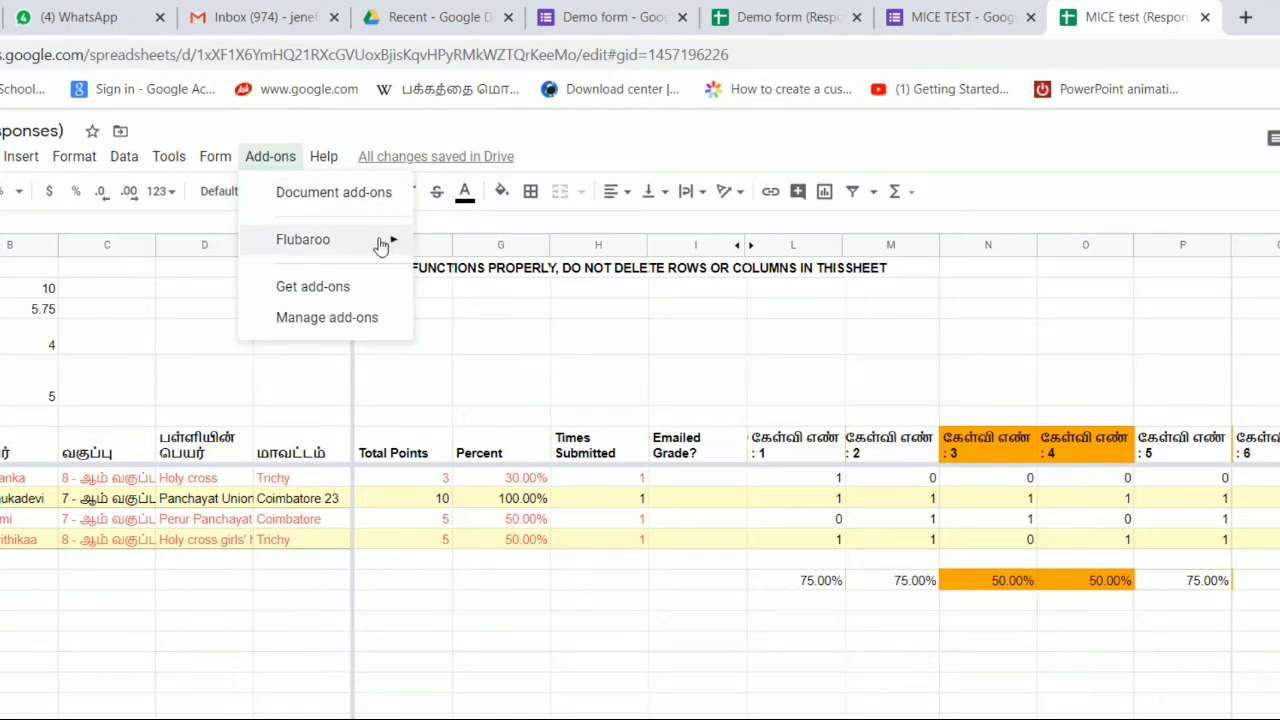
{"action": "mouse_move", "coordinate": [381, 248]}
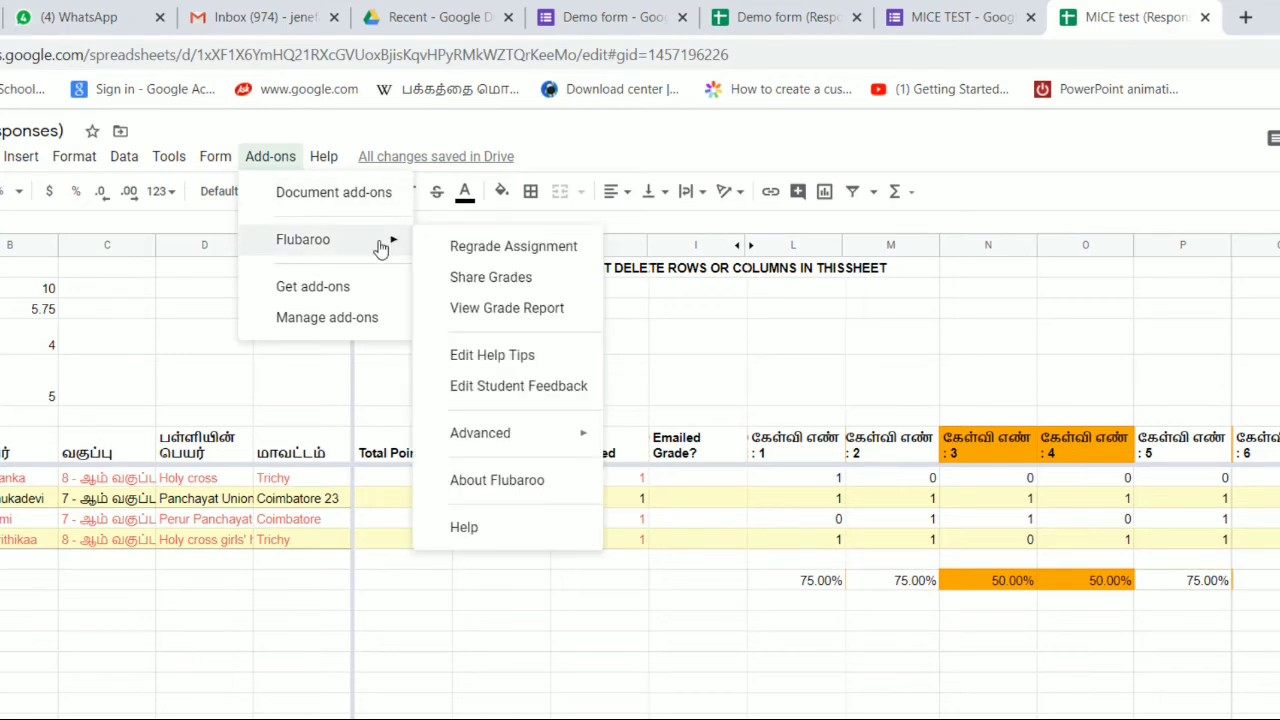
{"action": "left_click", "coordinate": [494, 283]}
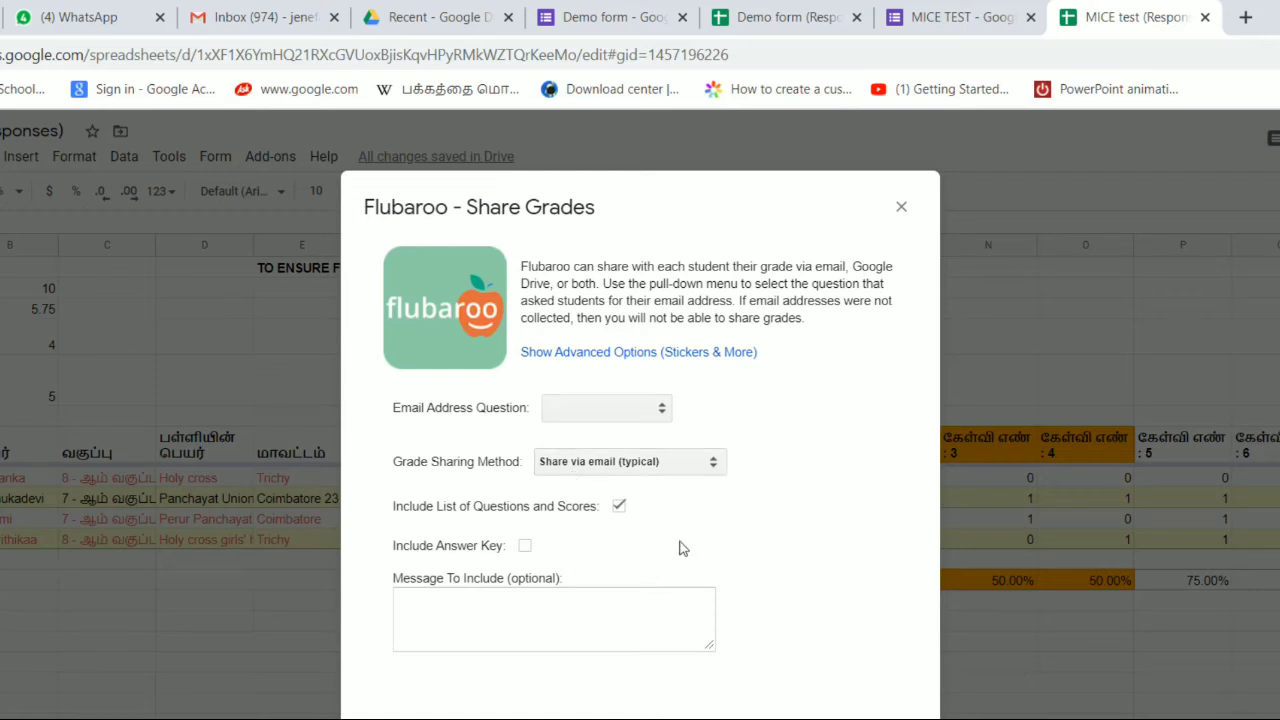
{"action": "left_click", "coordinate": [664, 415]}
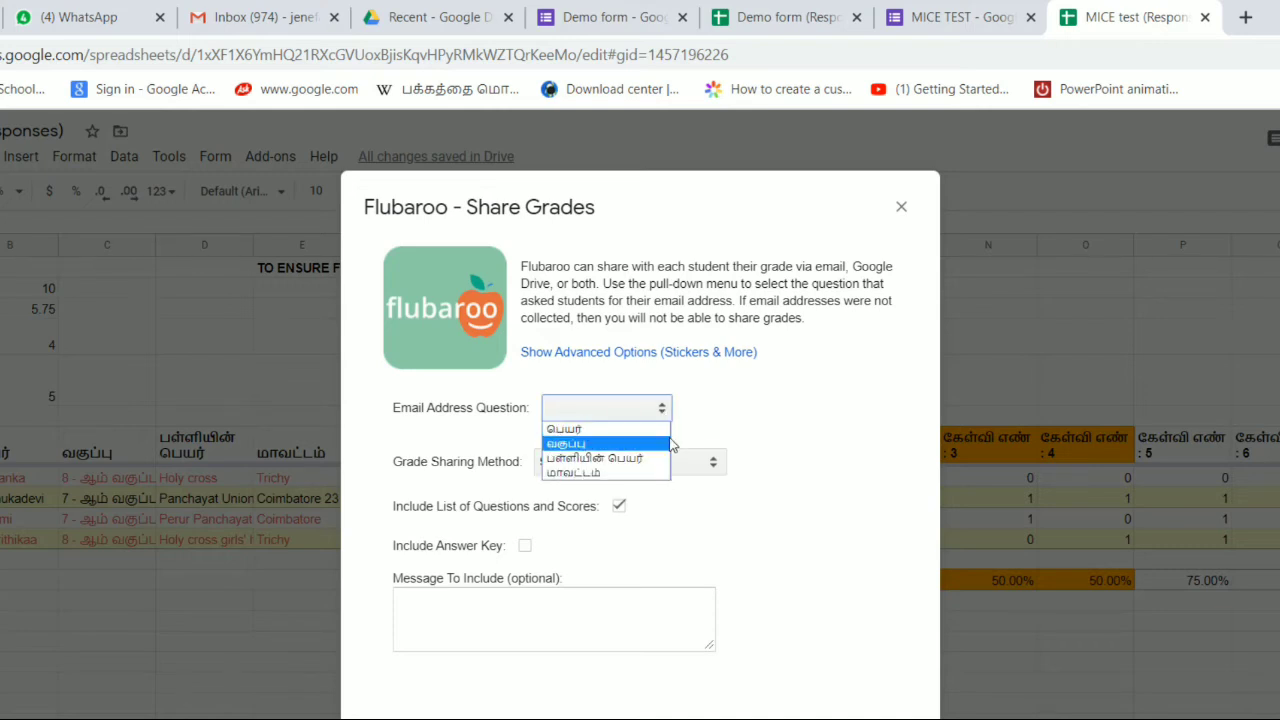
{"action": "left_click", "coordinate": [711, 403]}
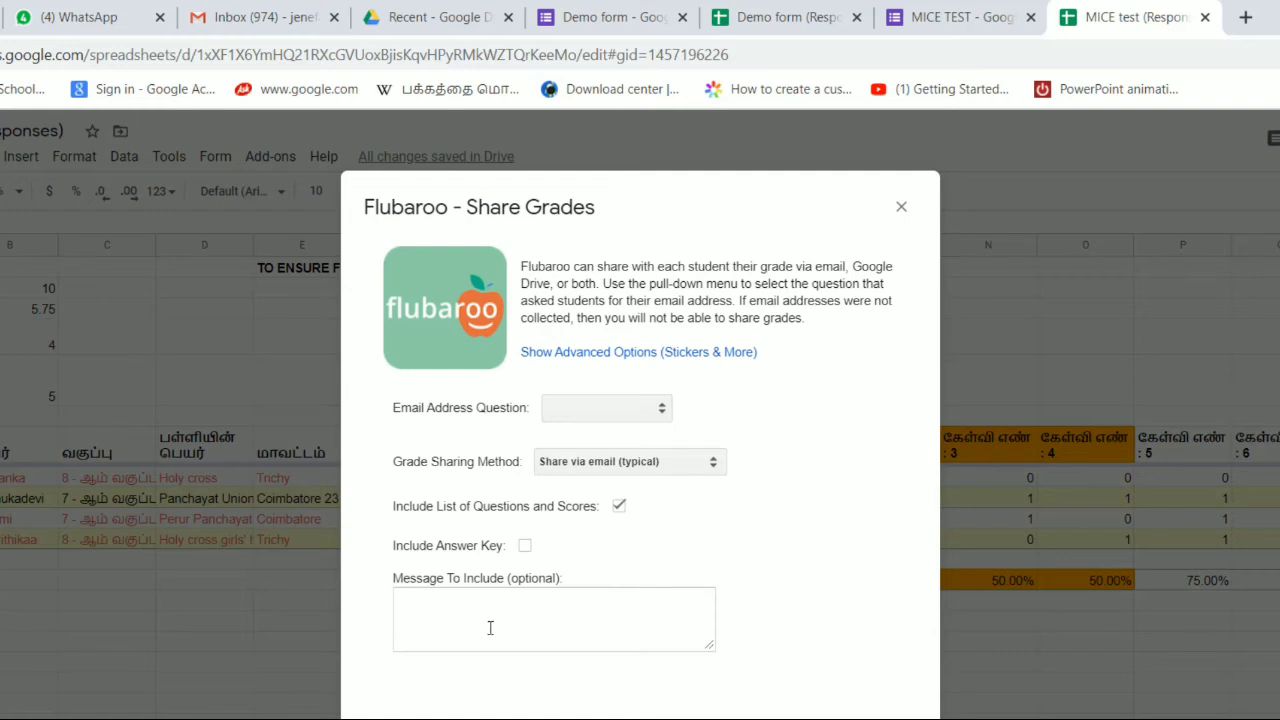
{"action": "left_click", "coordinate": [901, 207]}
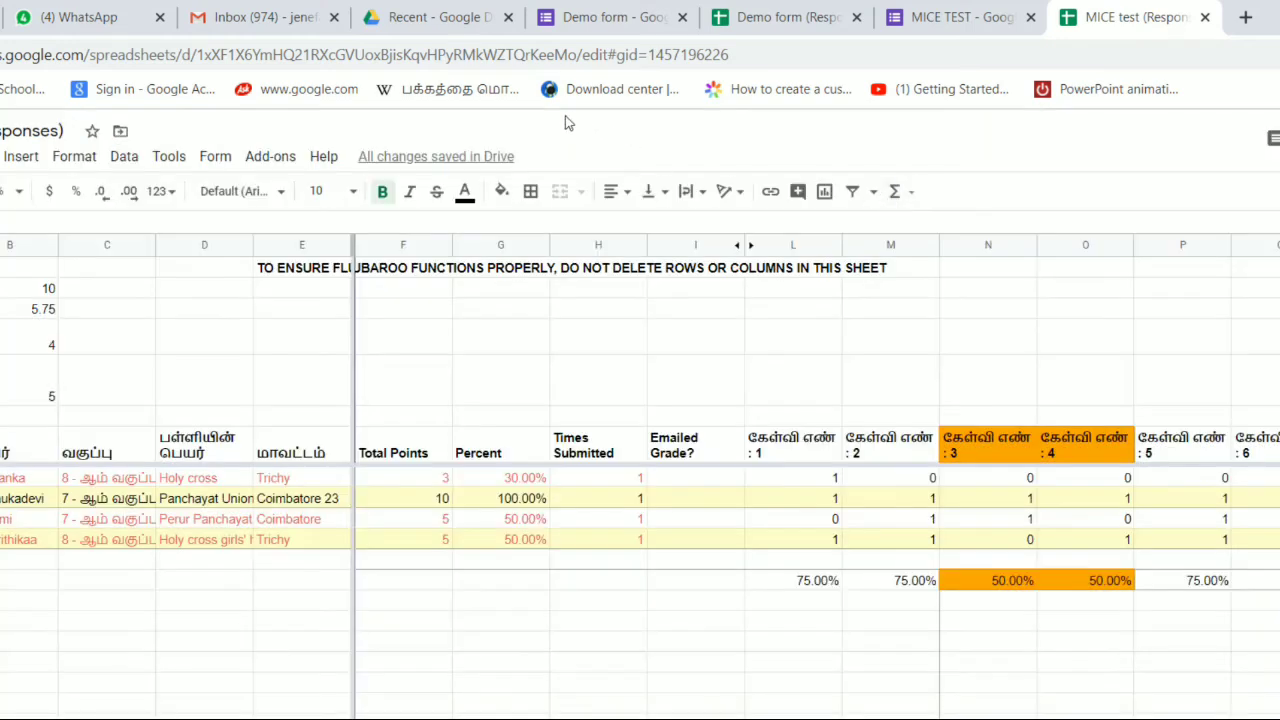
View Flubaroo's Grade Report for the MICE test, examine the histogram of grades, and close the report.
{"action": "left_click", "coordinate": [258, 160]}
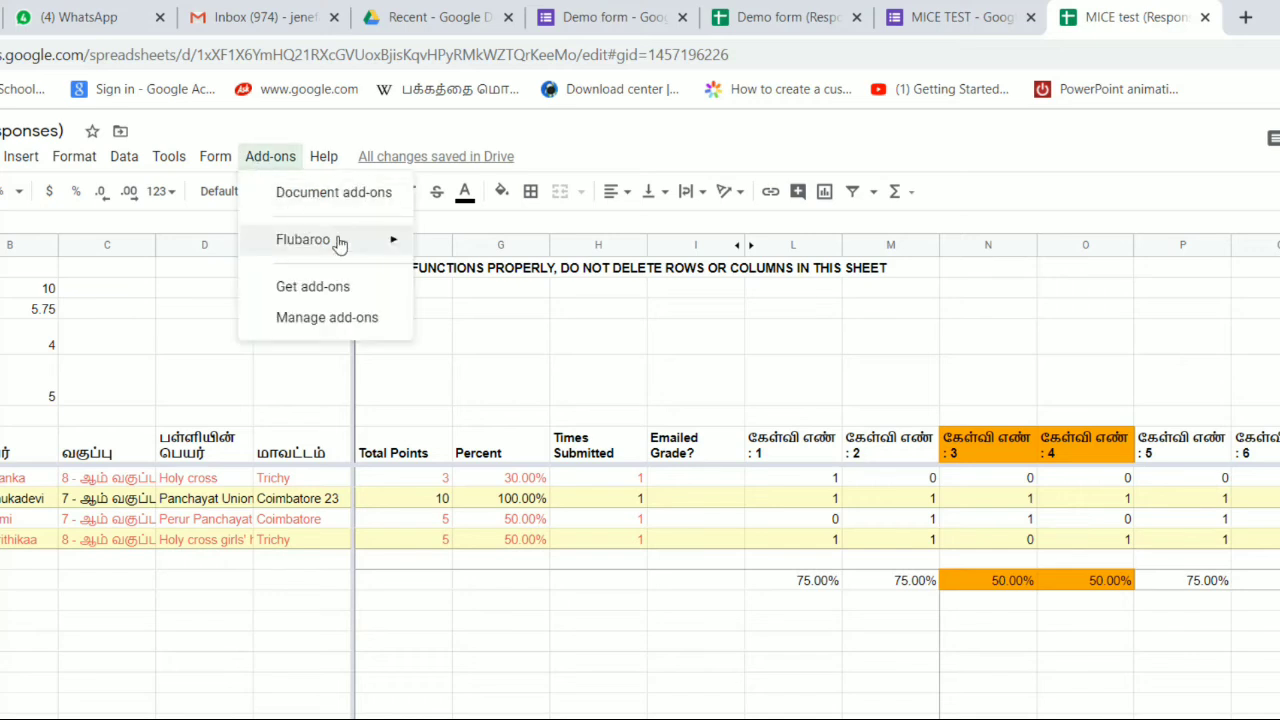
{"action": "mouse_move", "coordinate": [370, 245]}
{"action": "left_click", "coordinate": [509, 309]}
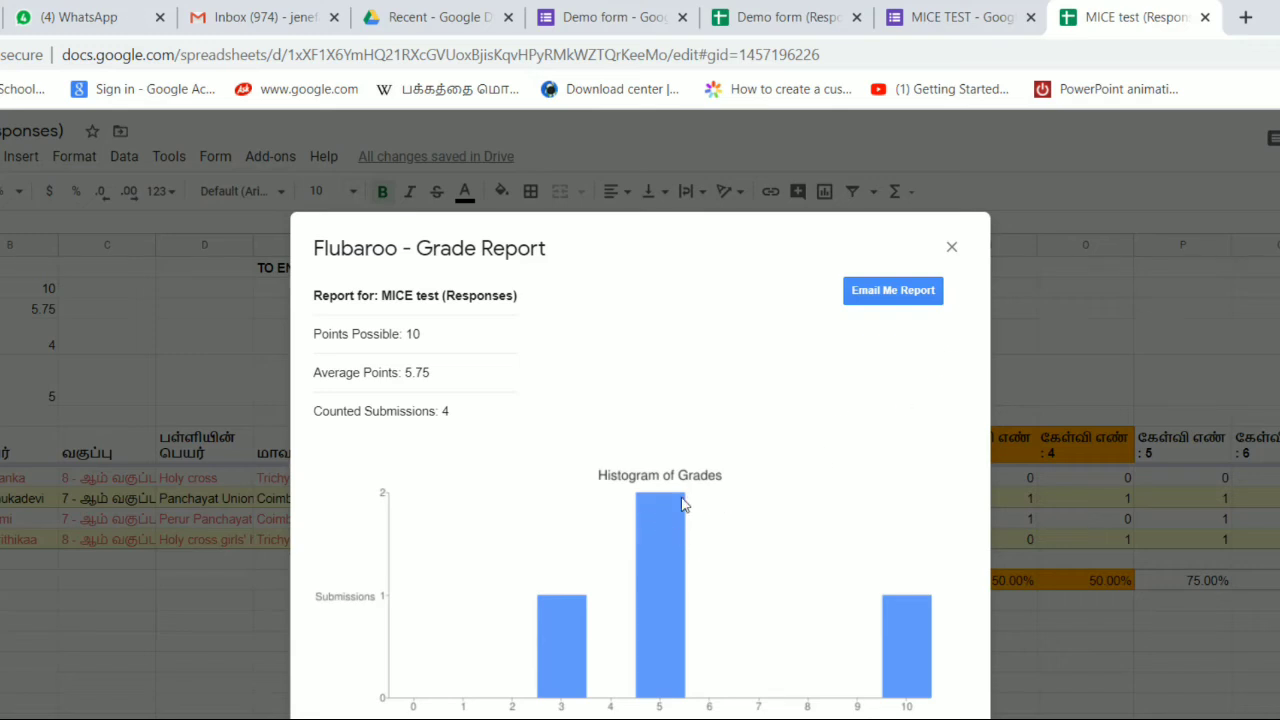
{"action": "left_click", "coordinate": [952, 247]}
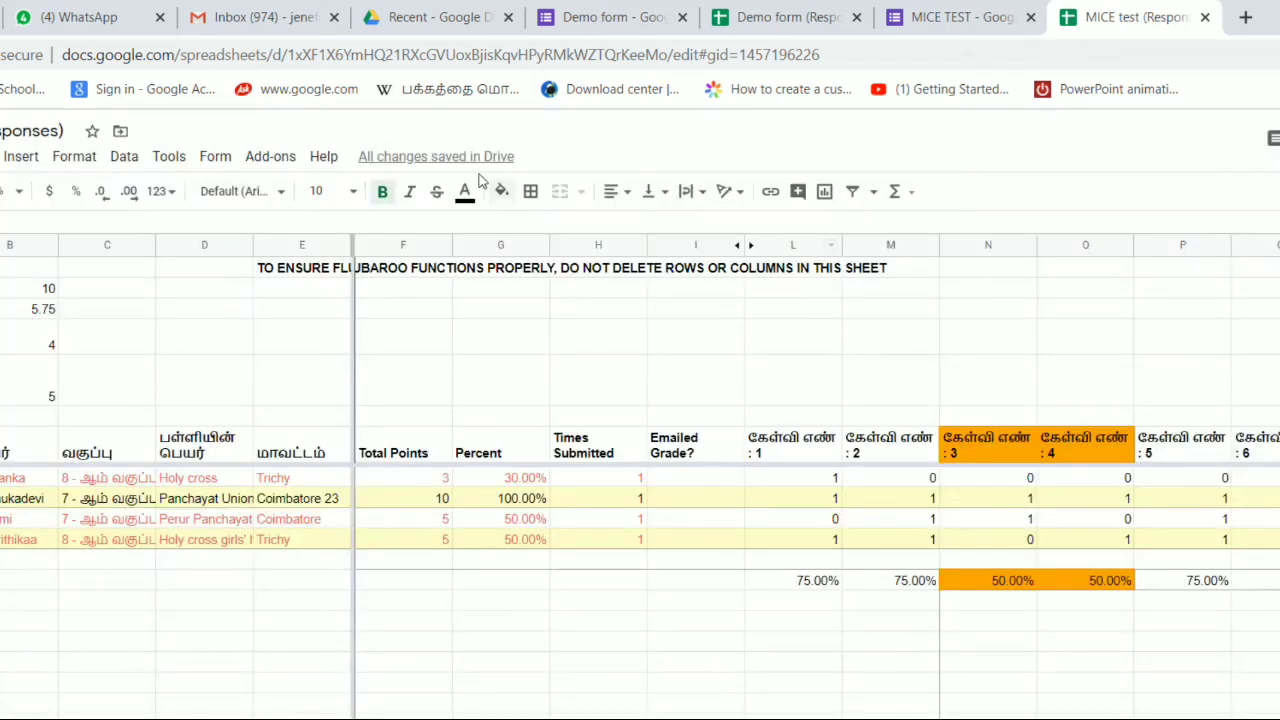
Open Flubaroo's Print Grades, toggle Include List of Questions and Scores, and close it without creating the document.
{"action": "left_click", "coordinate": [270, 156]}
{"action": "mouse_move", "coordinate": [378, 245]}
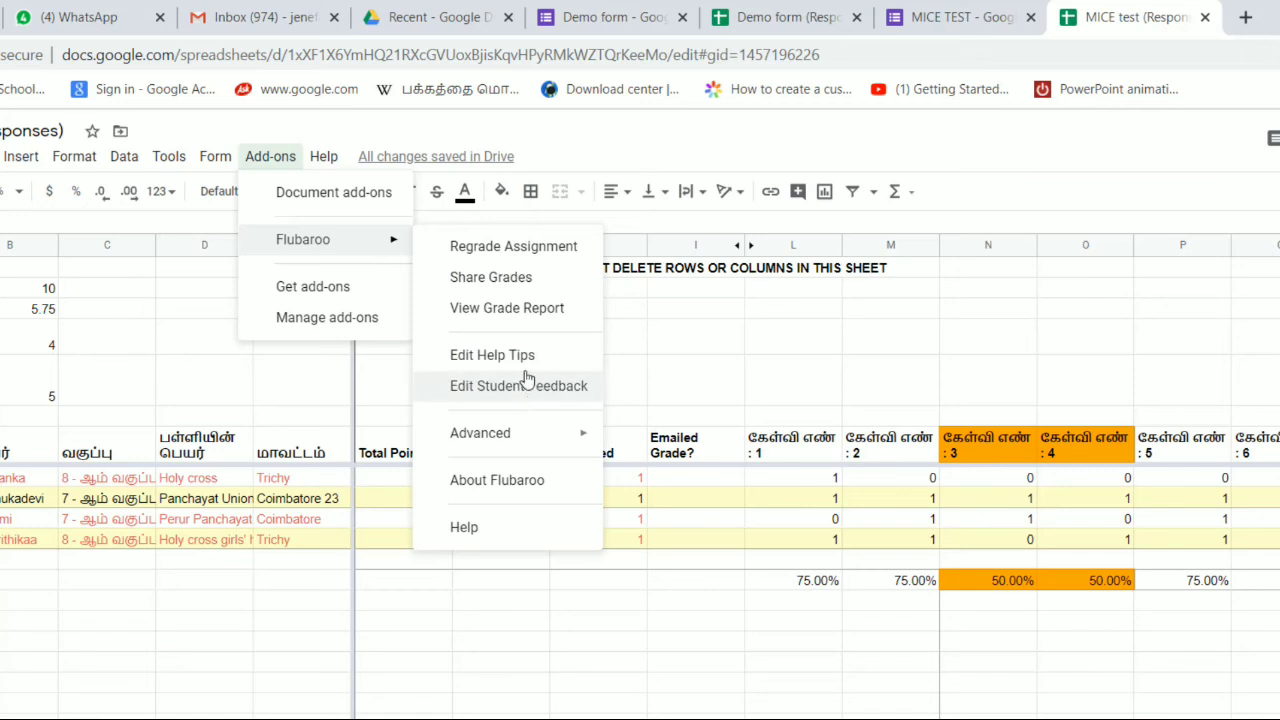
{"action": "mouse_move", "coordinate": [566, 440]}
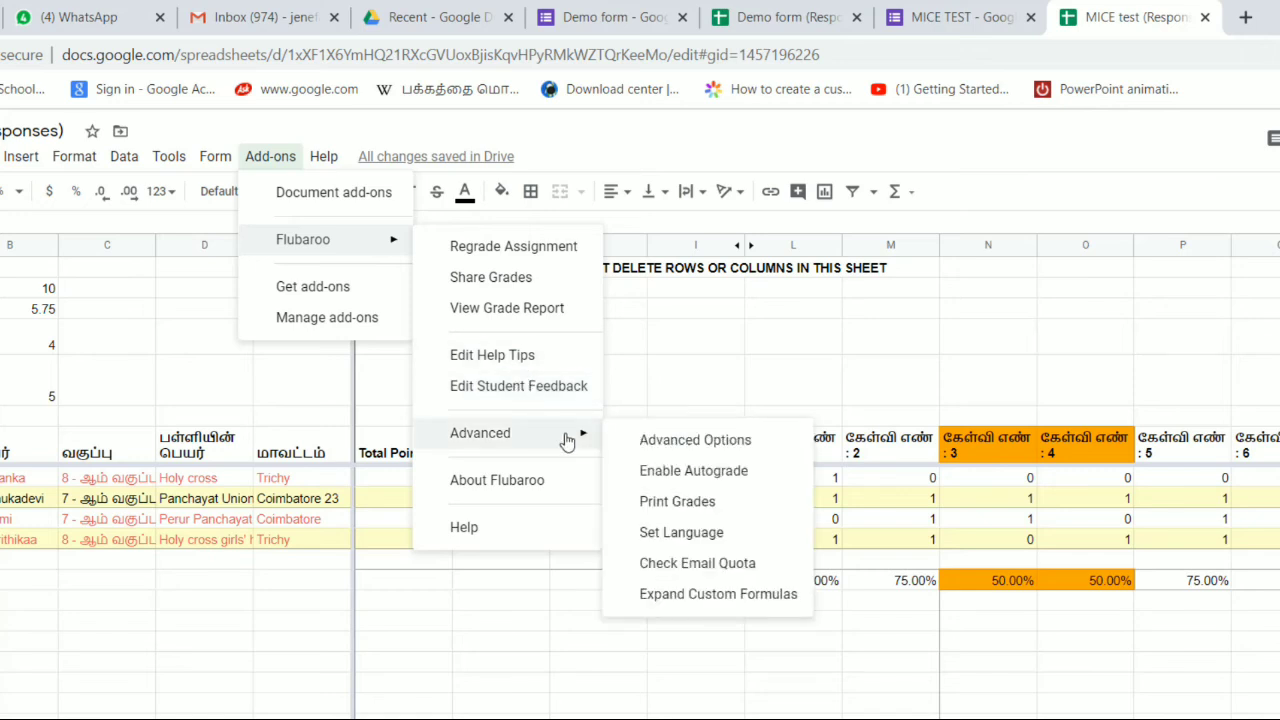
{"action": "left_click", "coordinate": [686, 505]}
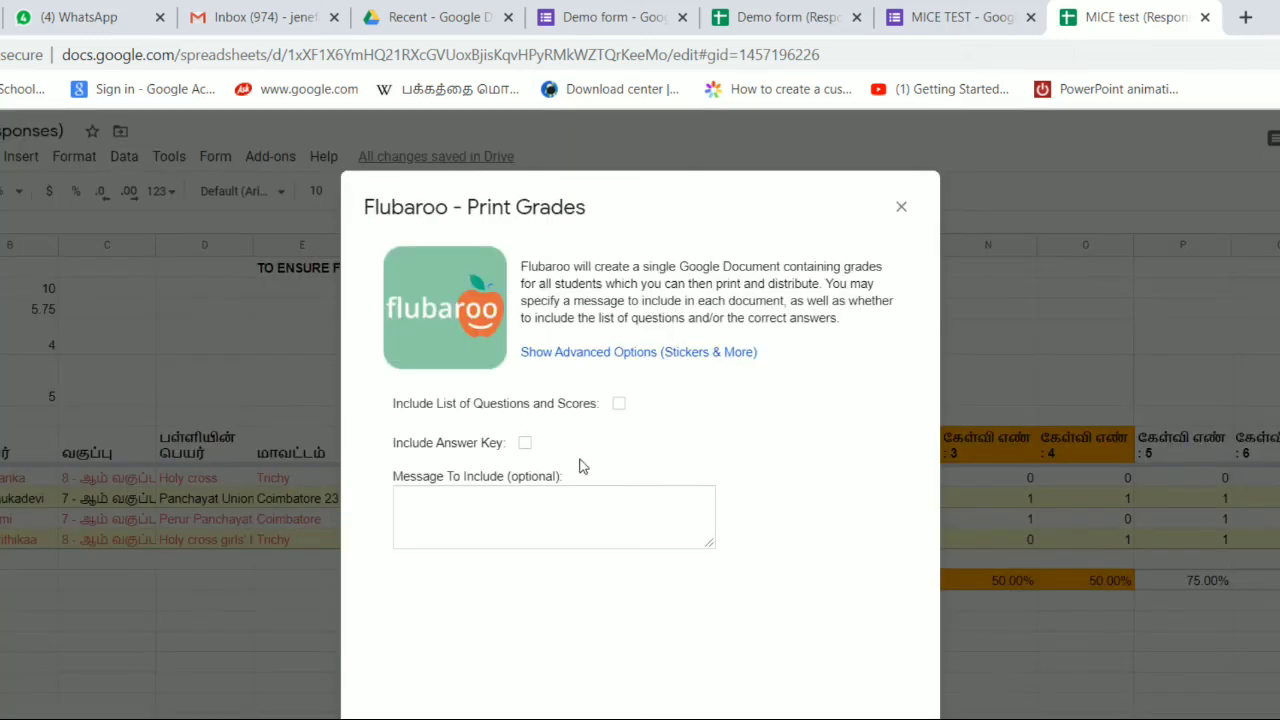
{"action": "left_click", "coordinate": [619, 403]}
{"action": "left_click", "coordinate": [901, 208]}
Start Flubaroo's Enable Autograde and proceed to the setup of its grading and email settings.
{"action": "left_click", "coordinate": [270, 156]}
{"action": "mouse_move", "coordinate": [330, 240]}
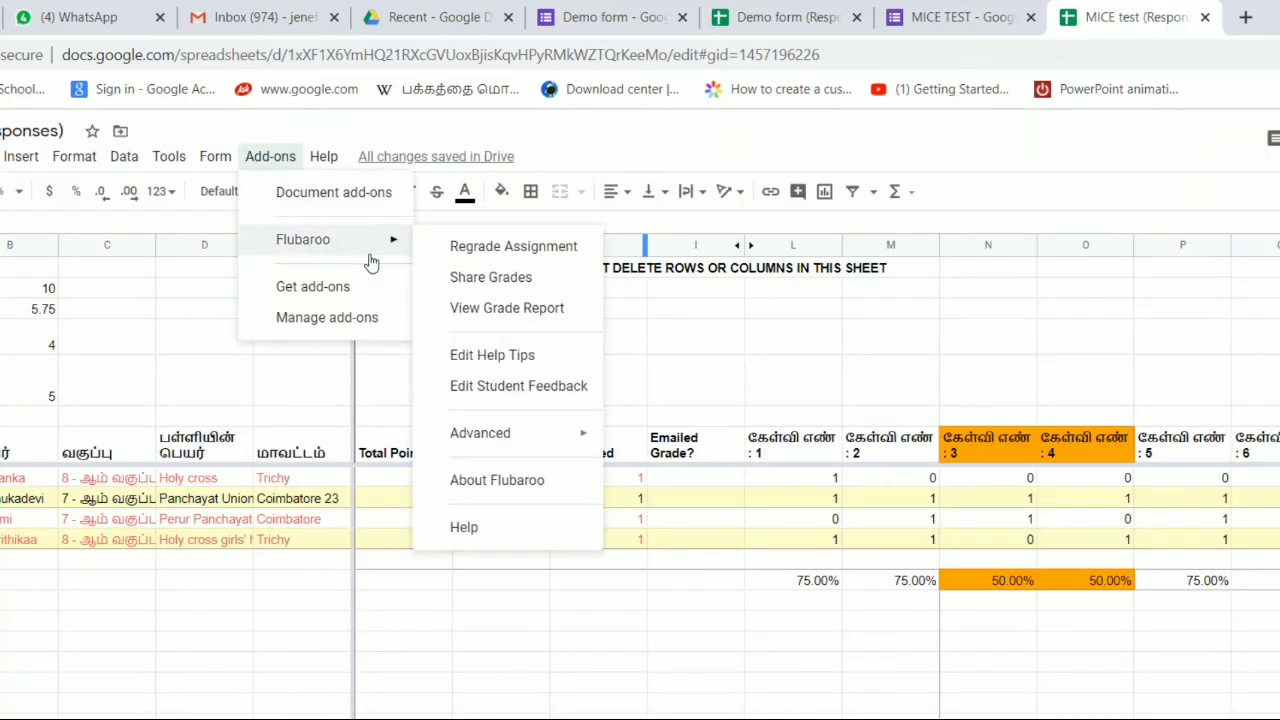
{"action": "mouse_move", "coordinate": [563, 437]}
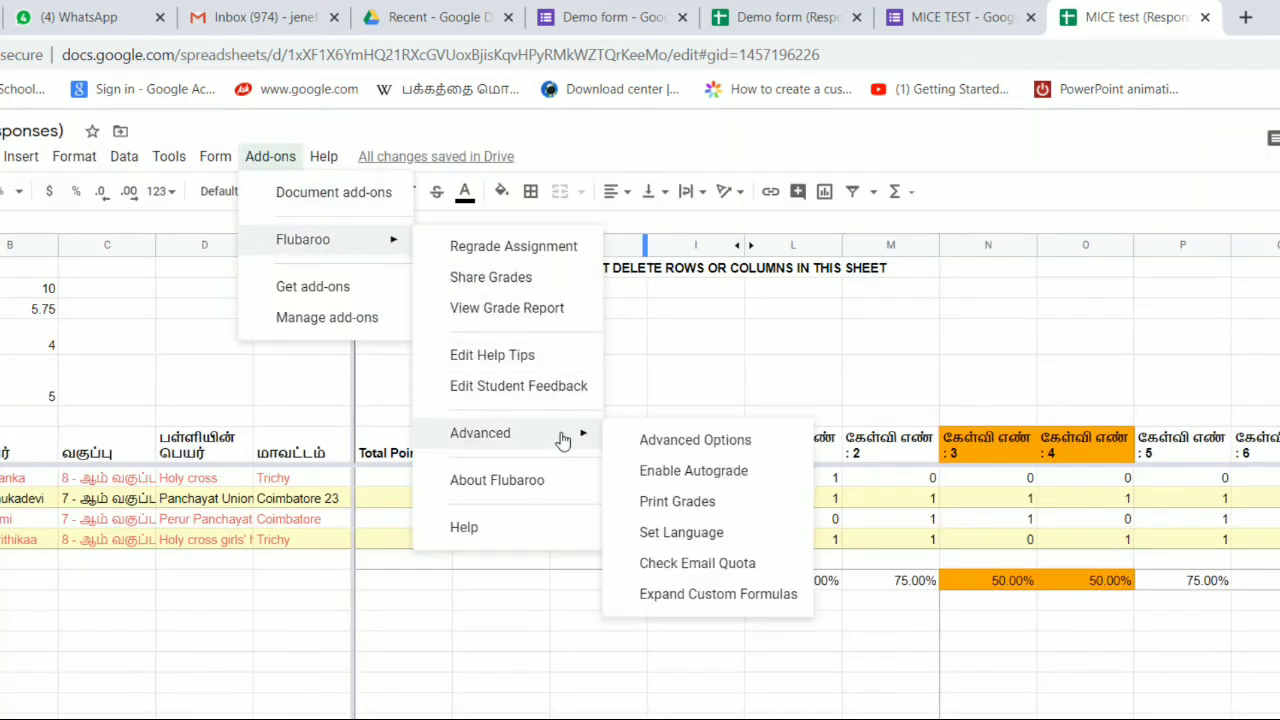
{"action": "left_click", "coordinate": [660, 468]}
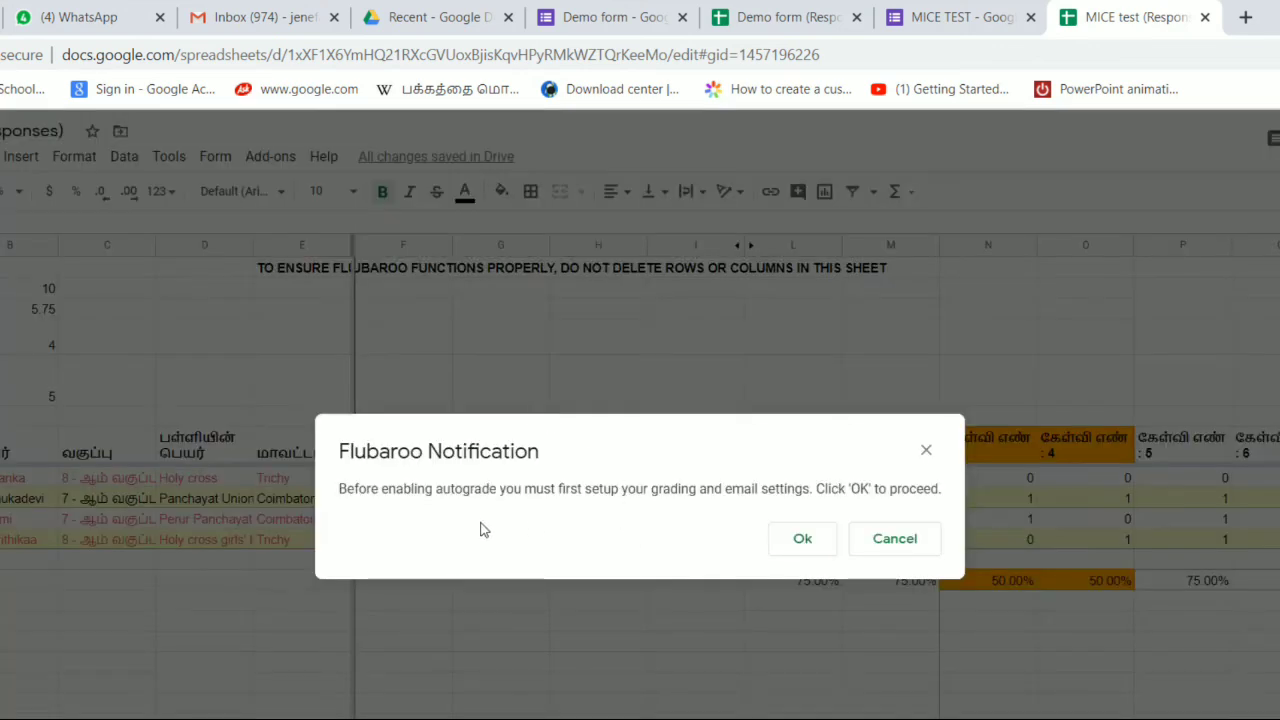
{"action": "left_click", "coordinate": [813, 545]}
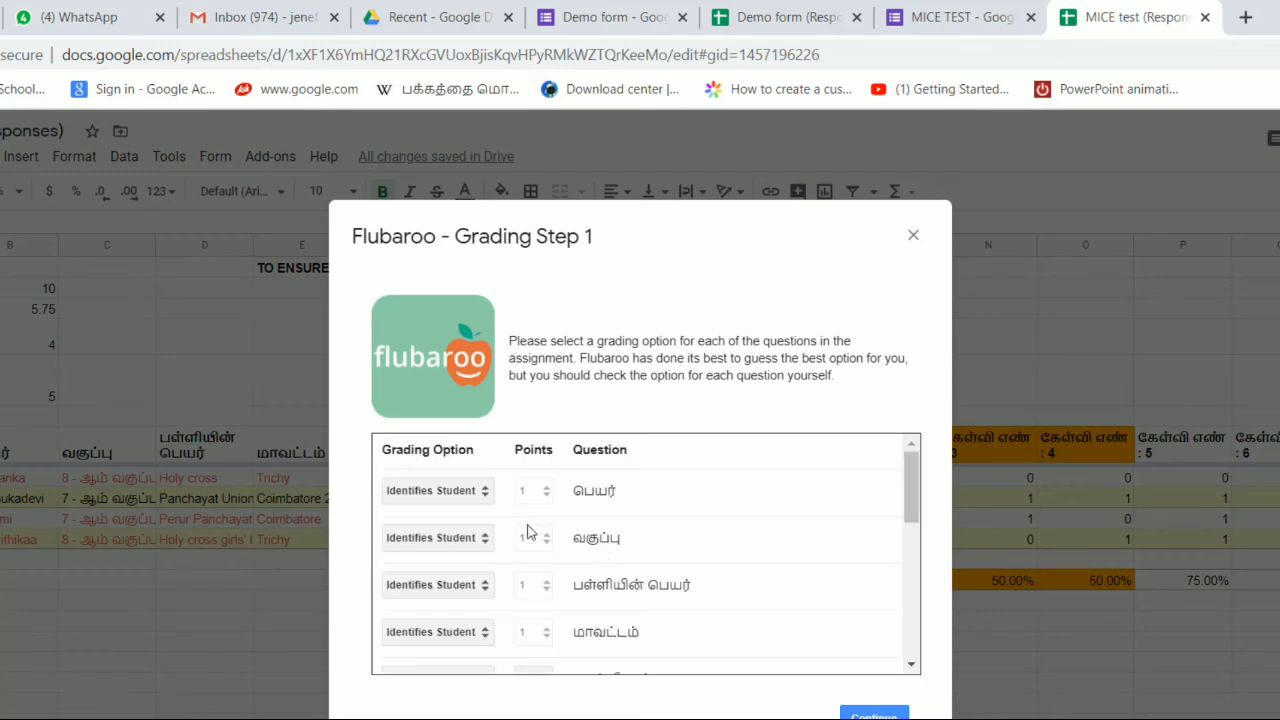
Review the grading option and points for every question in Grading Step 1 and accept them as they are.
{"action": "scroll", "coordinate": [531, 556], "scroll_direction": "down", "scroll_amount": 5}
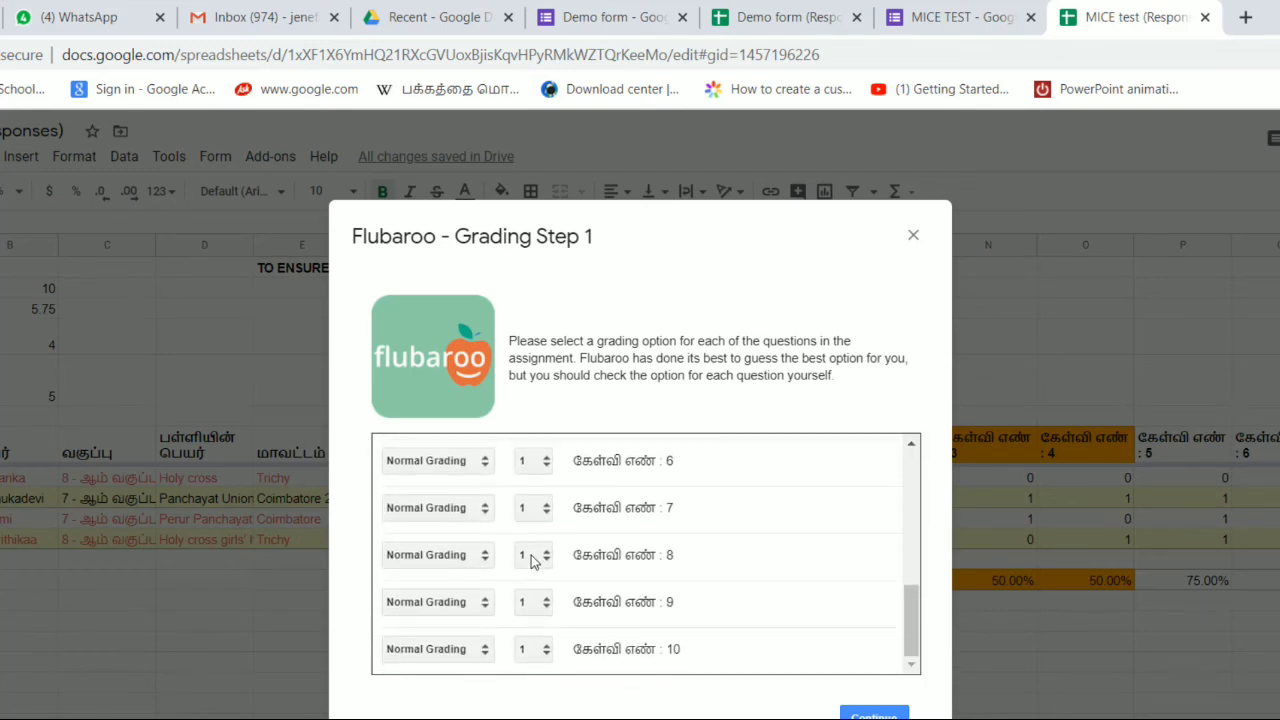
{"action": "scroll", "coordinate": [571, 578], "scroll_direction": "up", "scroll_amount": 5}
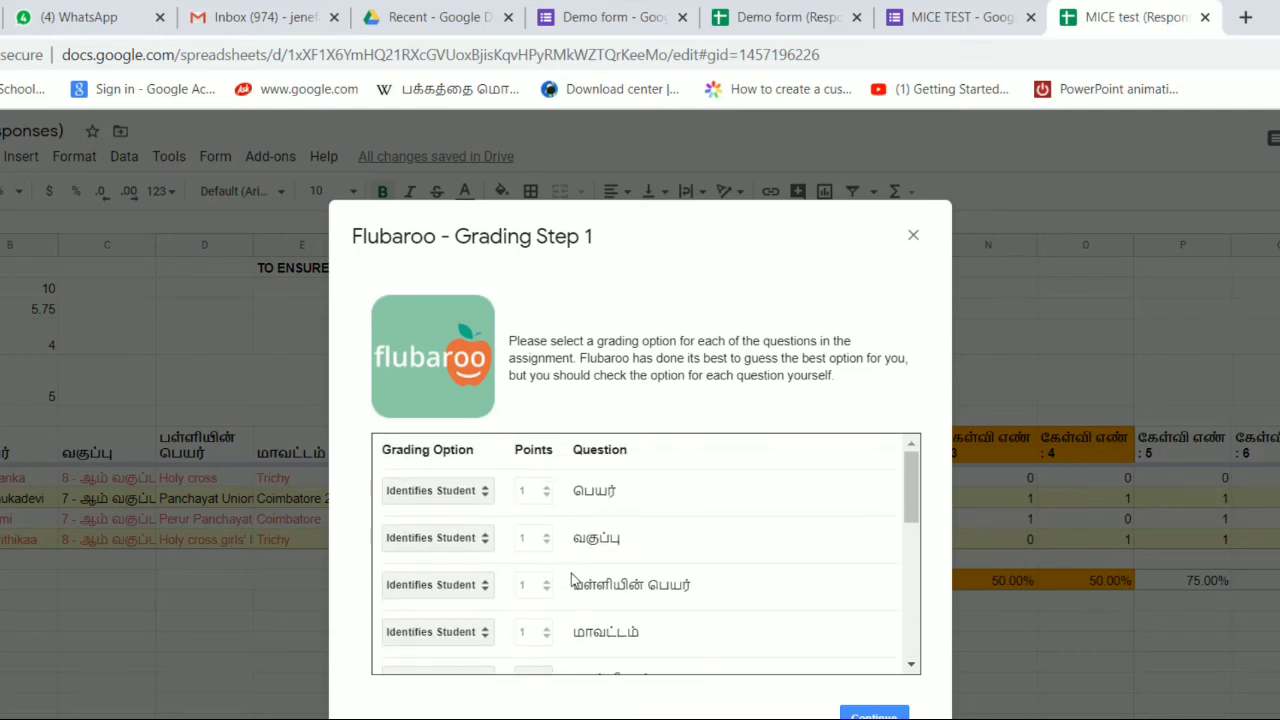
{"action": "scroll", "coordinate": [571, 575], "scroll_direction": "down", "scroll_amount": 4}
{"action": "scroll", "coordinate": [571, 578], "scroll_direction": "up", "scroll_amount": 4}
{"action": "left_click", "coordinate": [872, 714]}
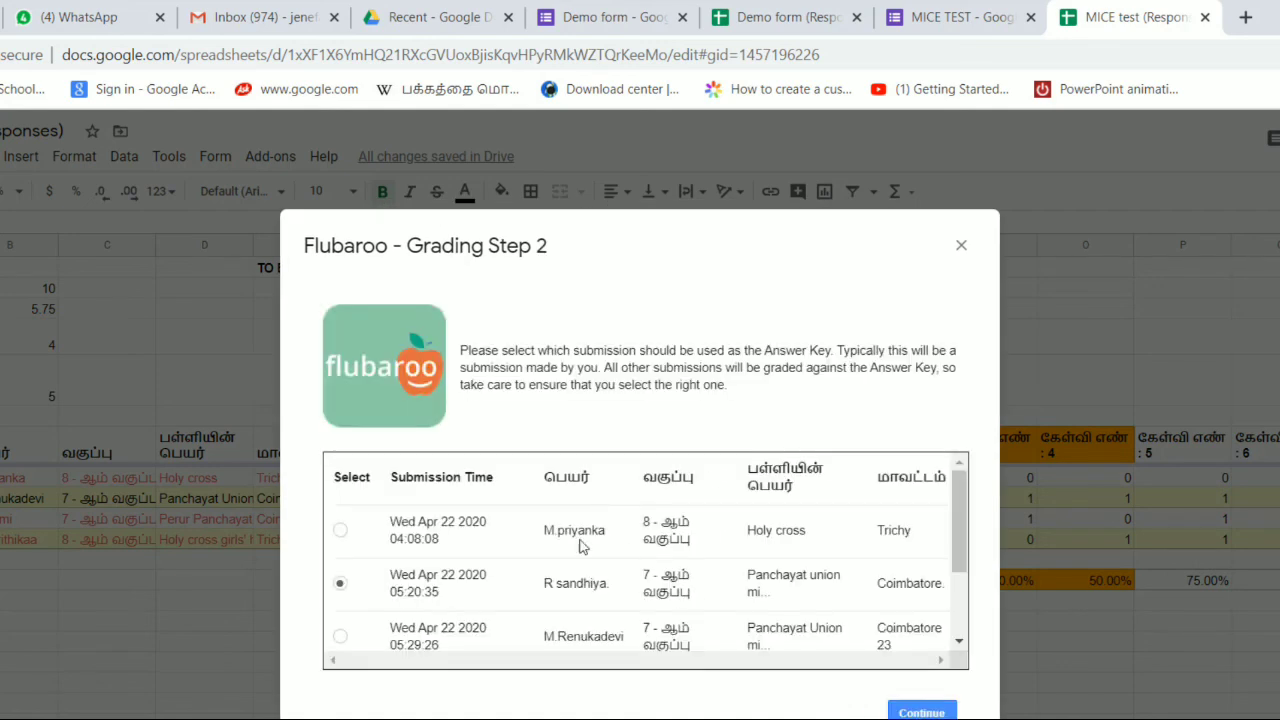
Keep the submission from 05:20:35 as the Answer Key, continue to Share Grades, and close it without completing the autograde setup.
{"action": "scroll", "coordinate": [523, 560], "scroll_direction": "down", "scroll_amount": 3}
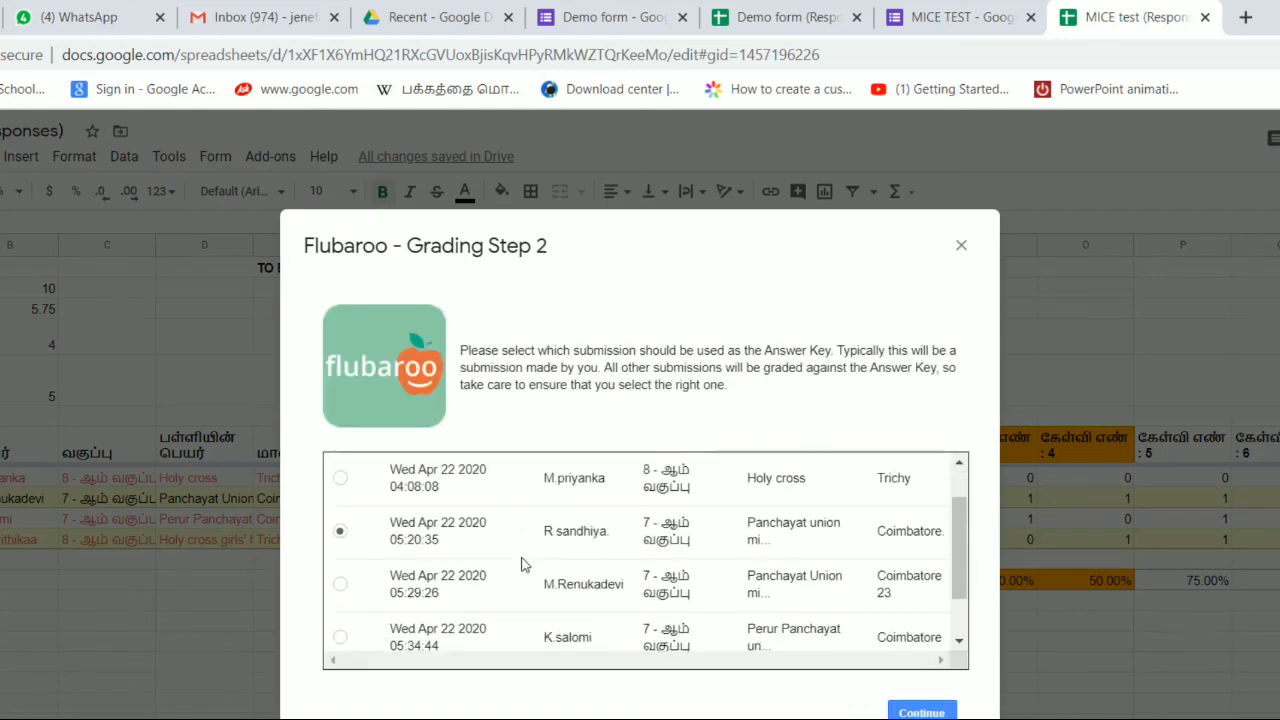
{"action": "left_click", "coordinate": [921, 712]}
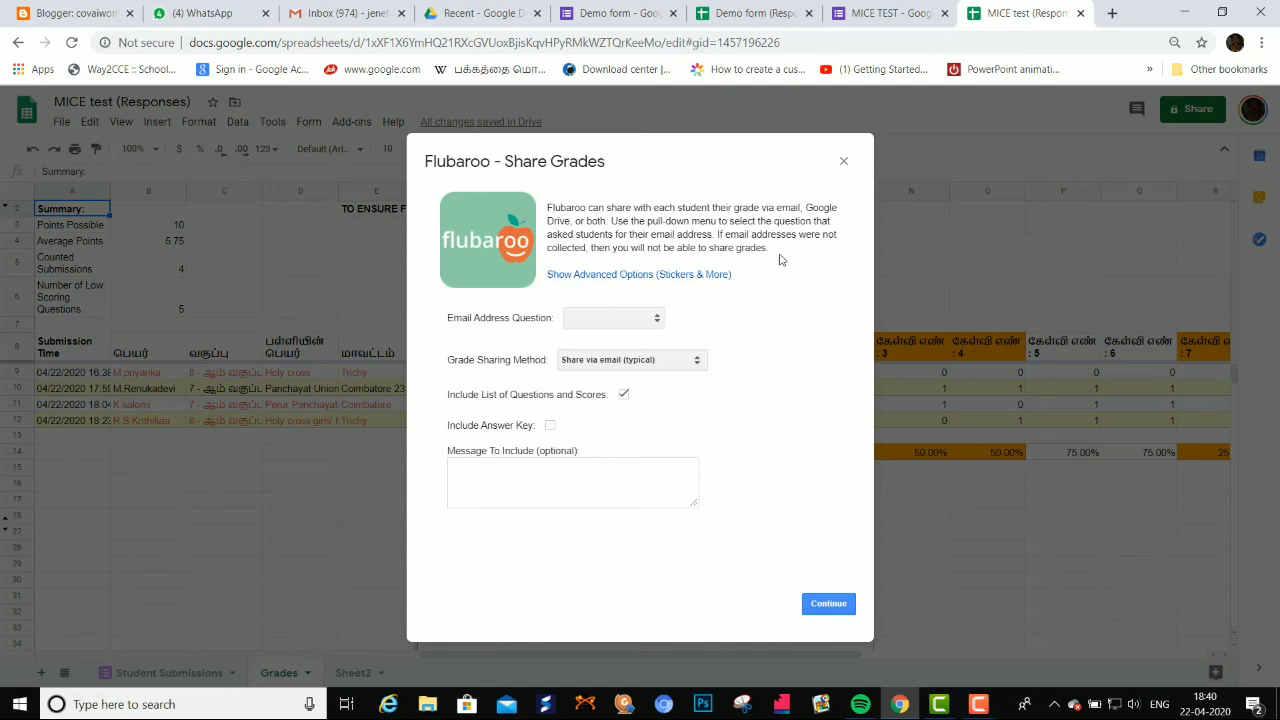
{"action": "left_click", "coordinate": [846, 162]}
Open the spreadsheet's list of add-on commands to reach Flubaroo.
{"action": "left_click", "coordinate": [346, 122]}
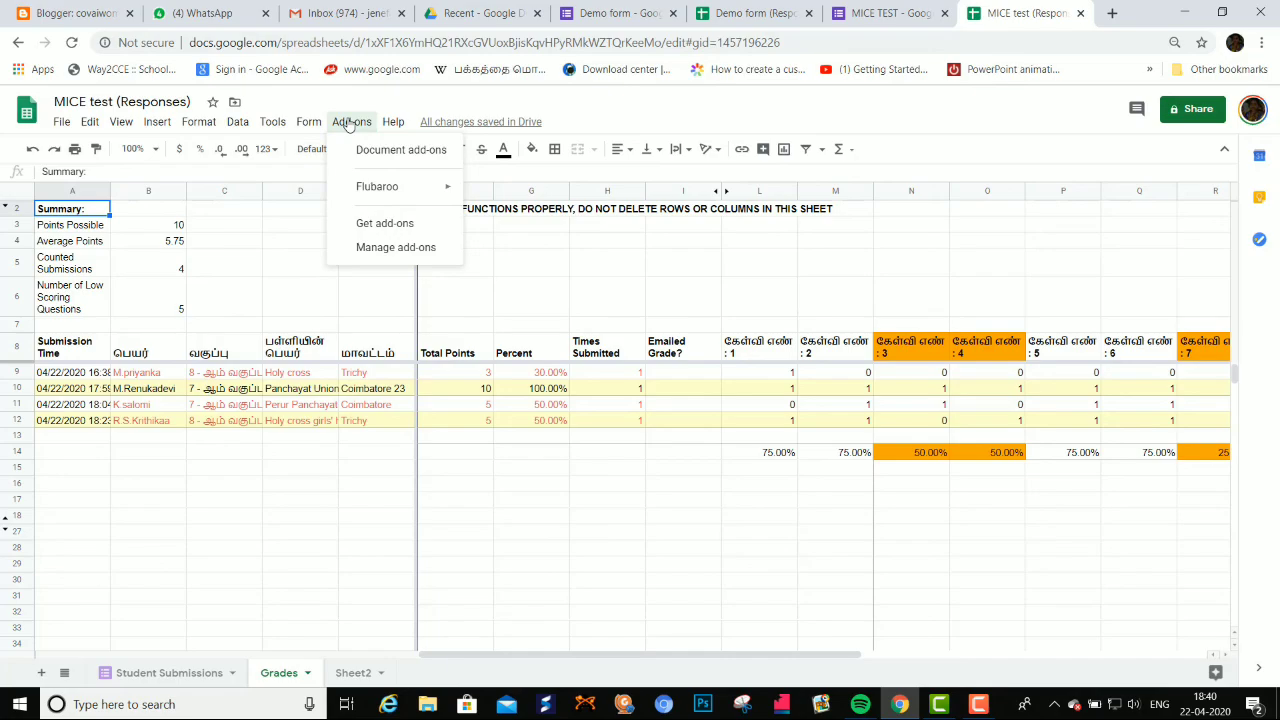